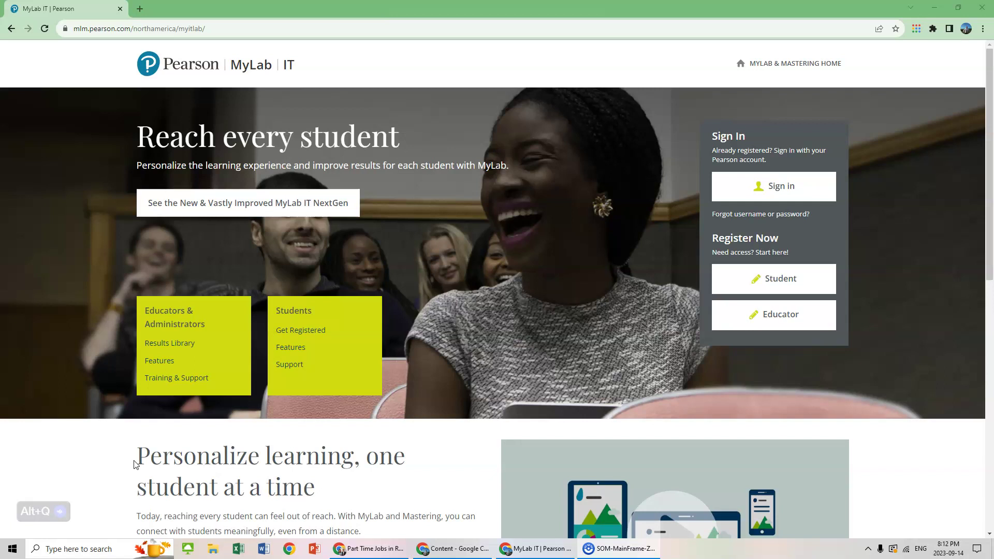
Step: Sign in to the Pearson account to reach My Courses, which lists BUS 1210 CZ
{"action": "left_click", "coordinate": [149, 462]}
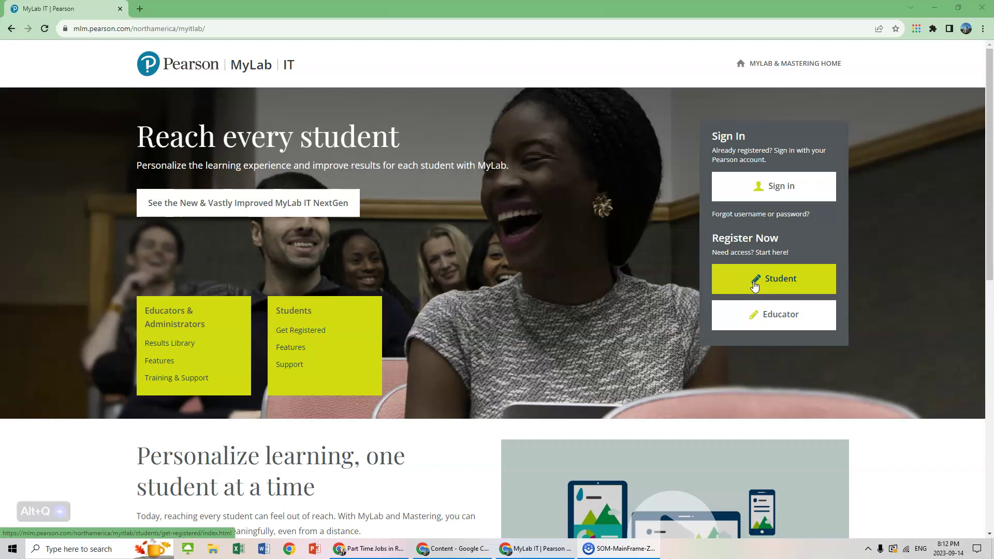
{"action": "left_click", "coordinate": [778, 186]}
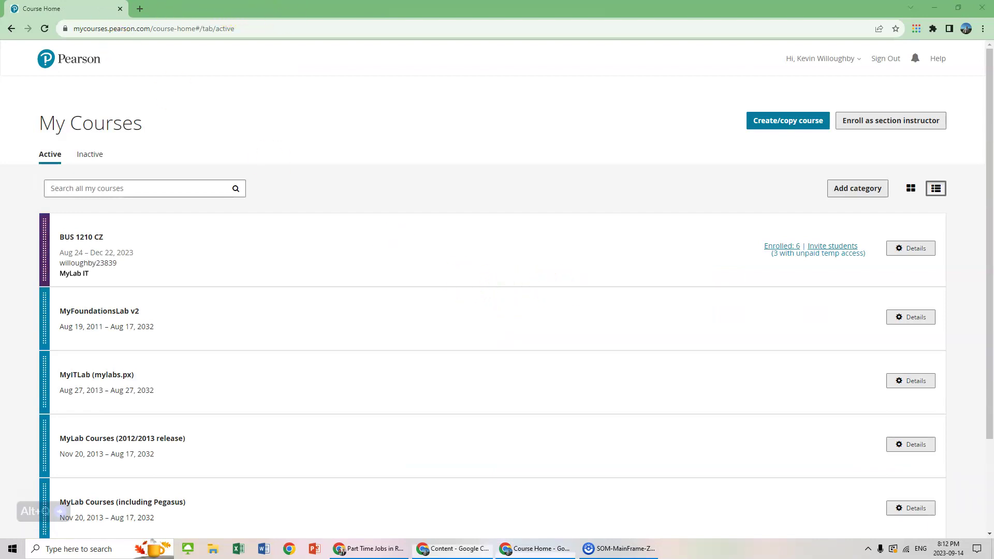
{"action": "left_click_drag", "start_coordinate": [993, 75], "coordinate": [218, 91]}
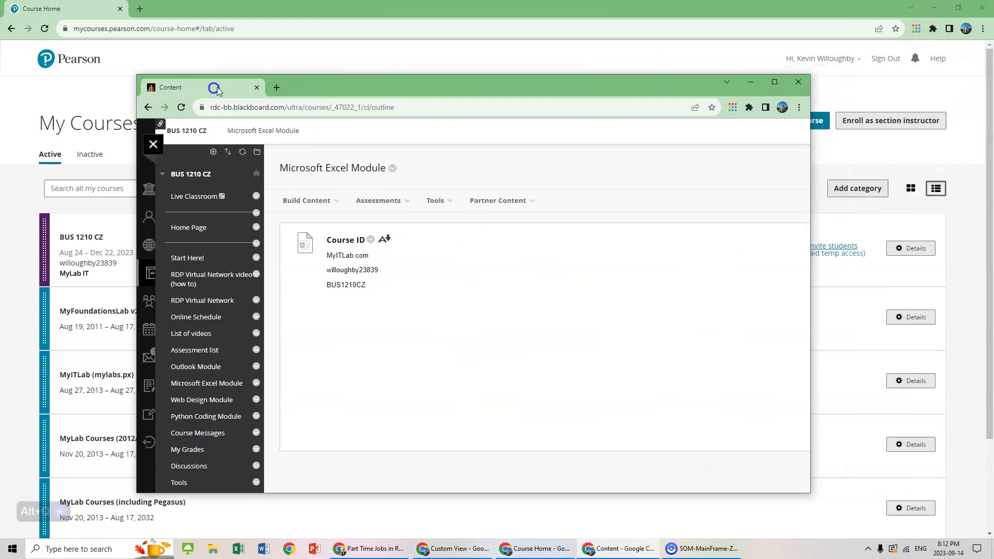
{"action": "double_click", "coordinate": [329, 84]}
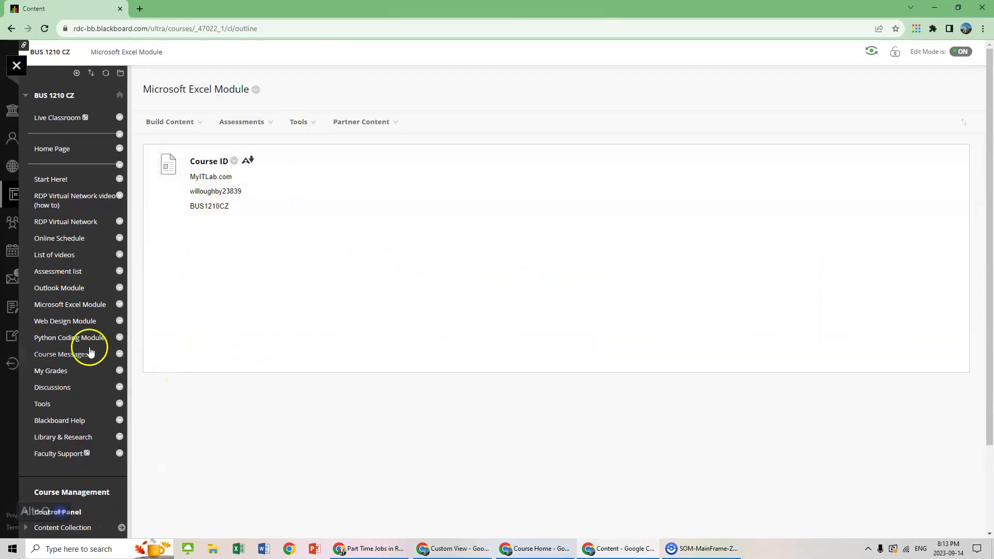
{"action": "left_click", "coordinate": [60, 306]}
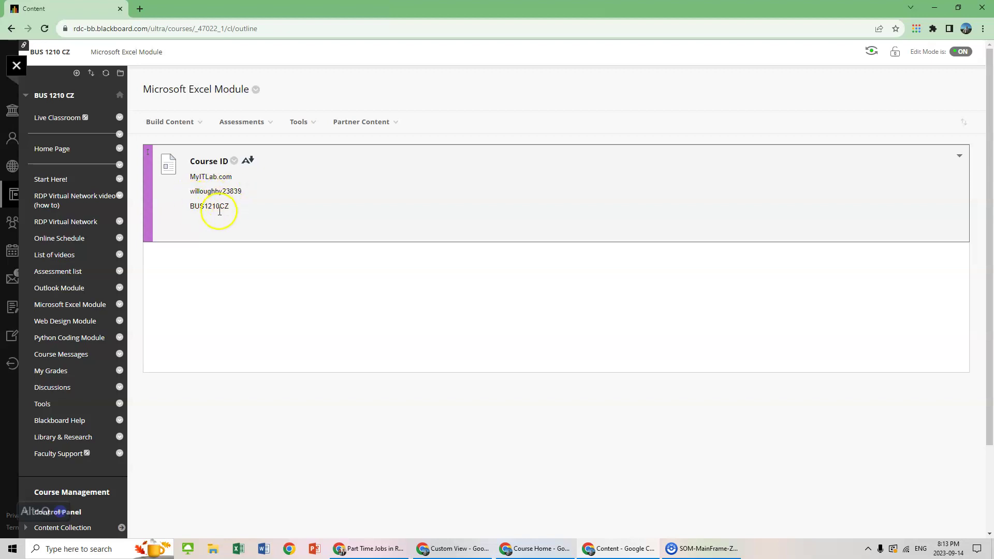
{"action": "left_click", "coordinate": [188, 121]}
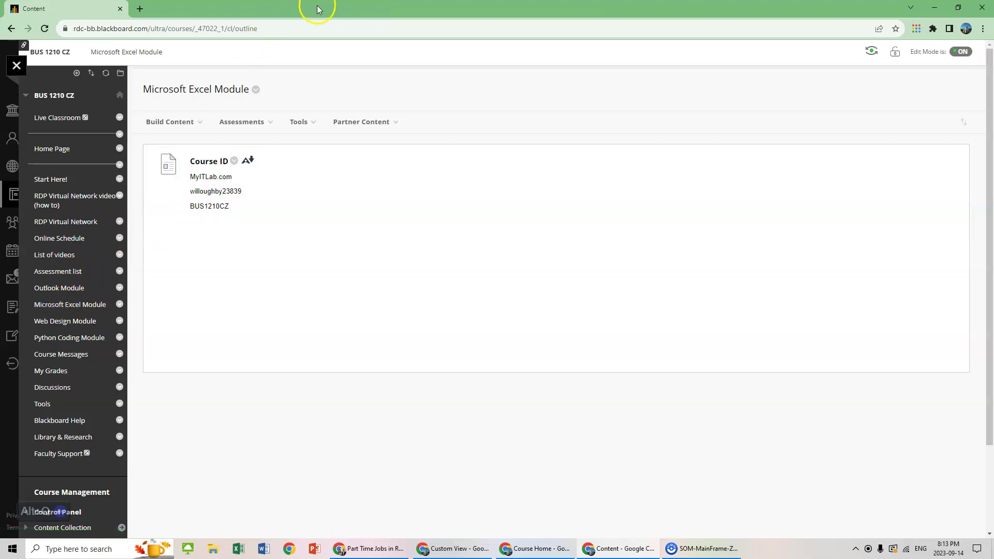
{"action": "left_click_drag", "start_coordinate": [318, 9], "coordinate": [993, 73]}
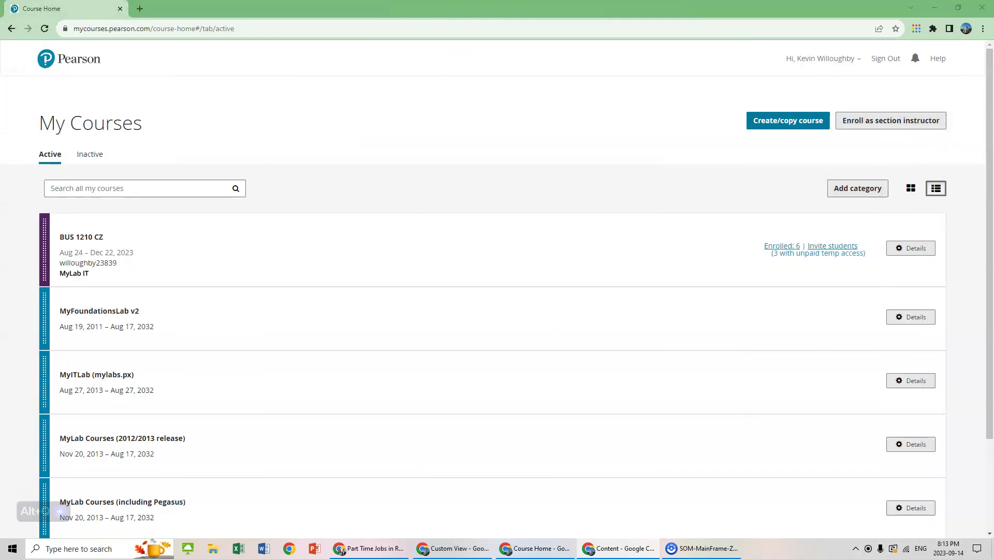
Step: Open BUS 1210 CZ's Grades Custom View and browse the Chapter 1–11 Excel activities
{"action": "left_click", "coordinate": [83, 238]}
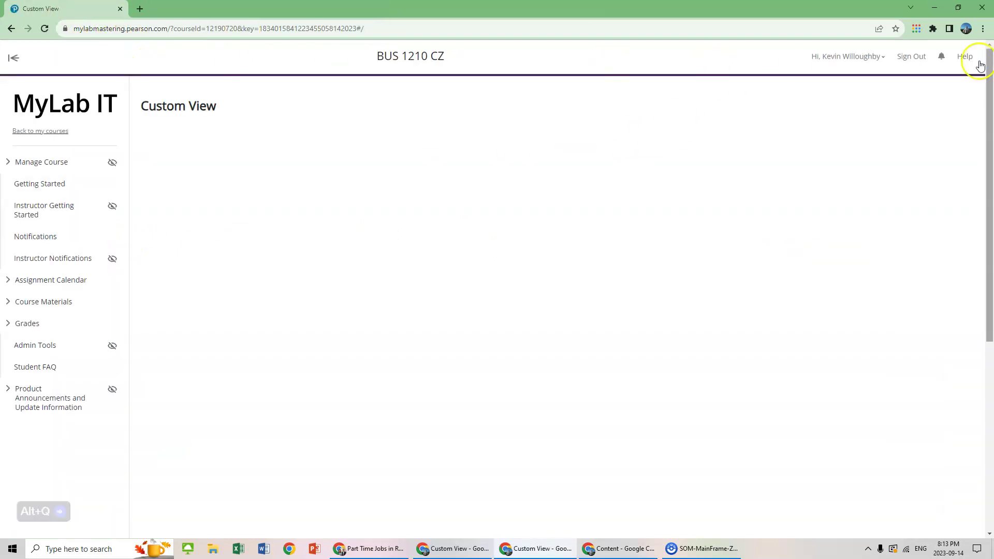
{"action": "left_click", "coordinate": [41, 326]}
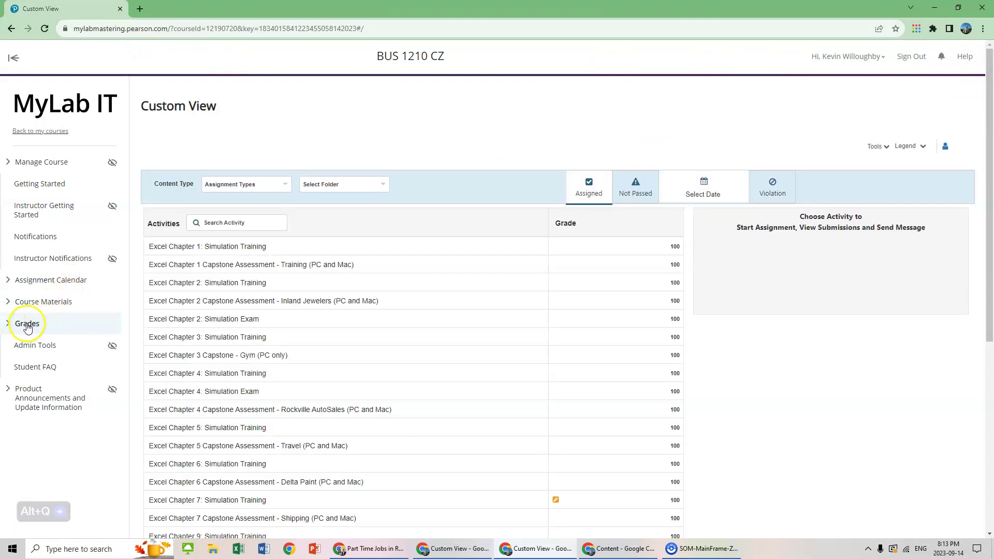
{"action": "left_click", "coordinate": [49, 346]}
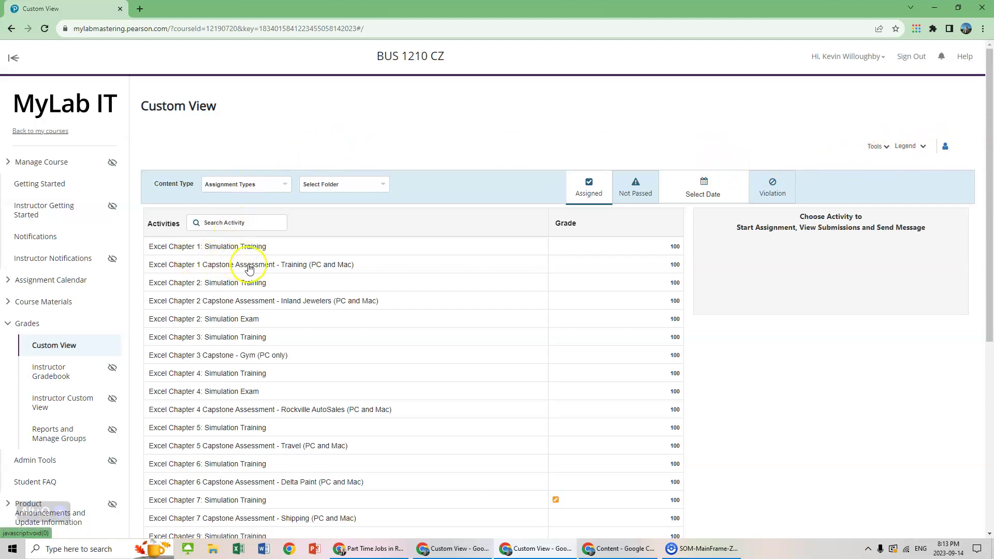
{"action": "scroll", "coordinate": [249, 268], "scroll_direction": "down", "scroll_amount": 5}
{"action": "scroll", "coordinate": [700, 331], "scroll_direction": "up", "scroll_amount": 3}
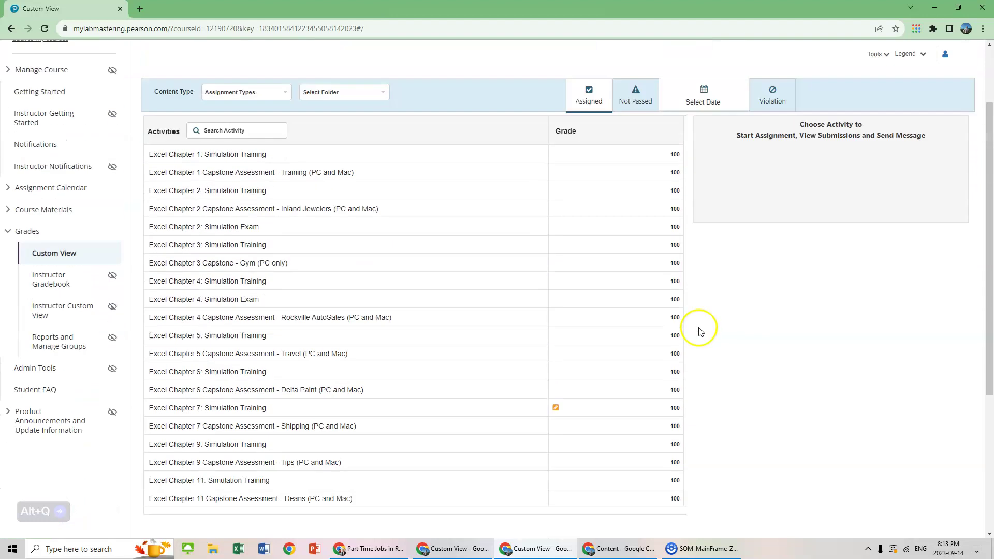
{"action": "scroll", "coordinate": [647, 290], "scroll_direction": "up", "scroll_amount": 2}
{"action": "scroll", "coordinate": [659, 331], "scroll_direction": "down", "scroll_amount": 4}
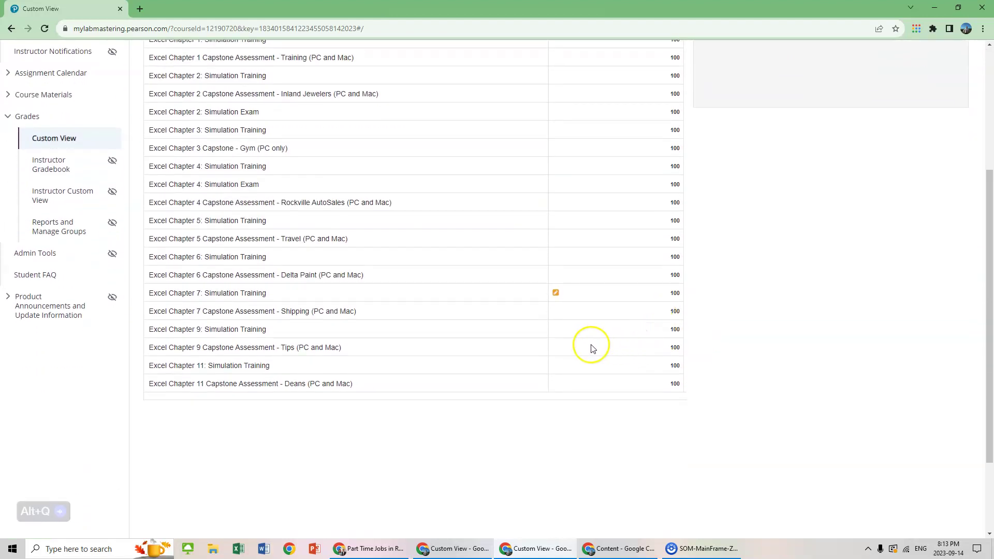
{"action": "scroll", "coordinate": [315, 309], "scroll_direction": "up", "scroll_amount": 3}
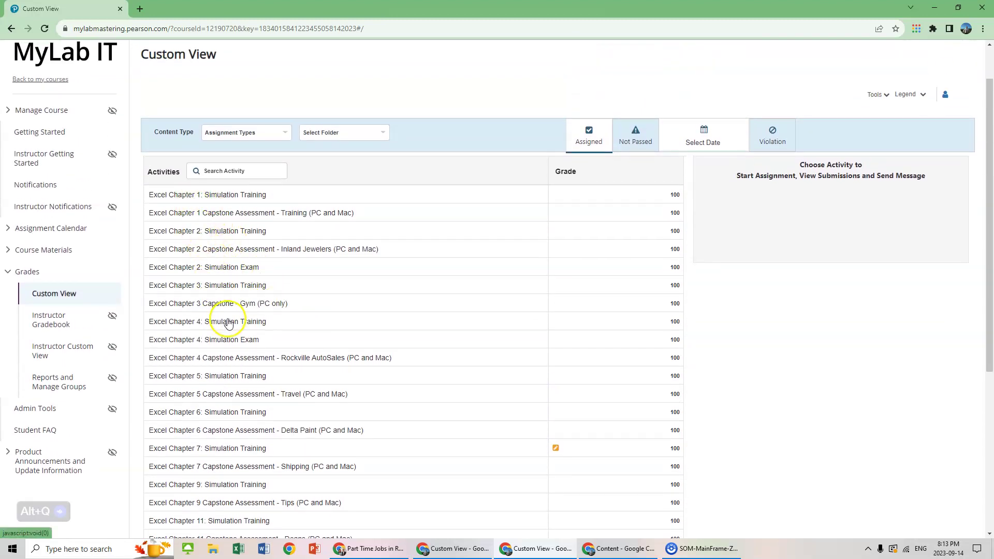
{"action": "scroll", "coordinate": [228, 324], "scroll_direction": "down", "scroll_amount": 2}
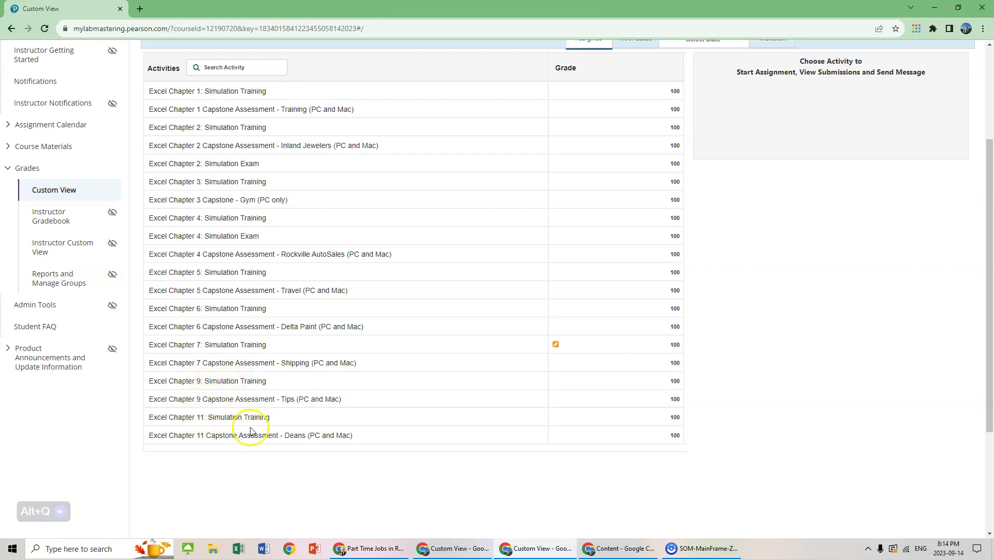
{"action": "scroll", "coordinate": [223, 289], "scroll_direction": "up", "scroll_amount": 1}
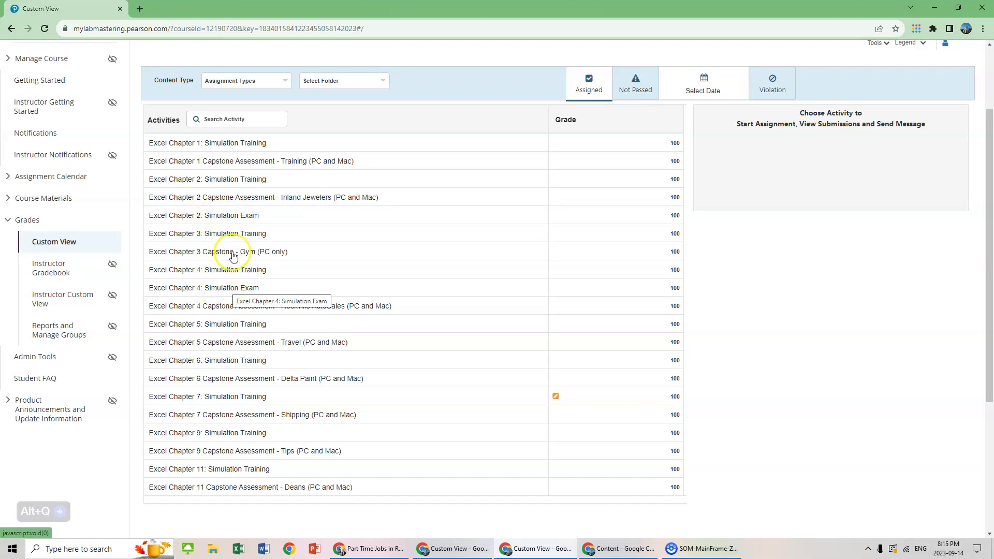
Step: Start the Excel Chapter 1: Simulation Training assignment
{"action": "left_click", "coordinate": [221, 147]}
{"action": "left_click", "coordinate": [818, 254]}
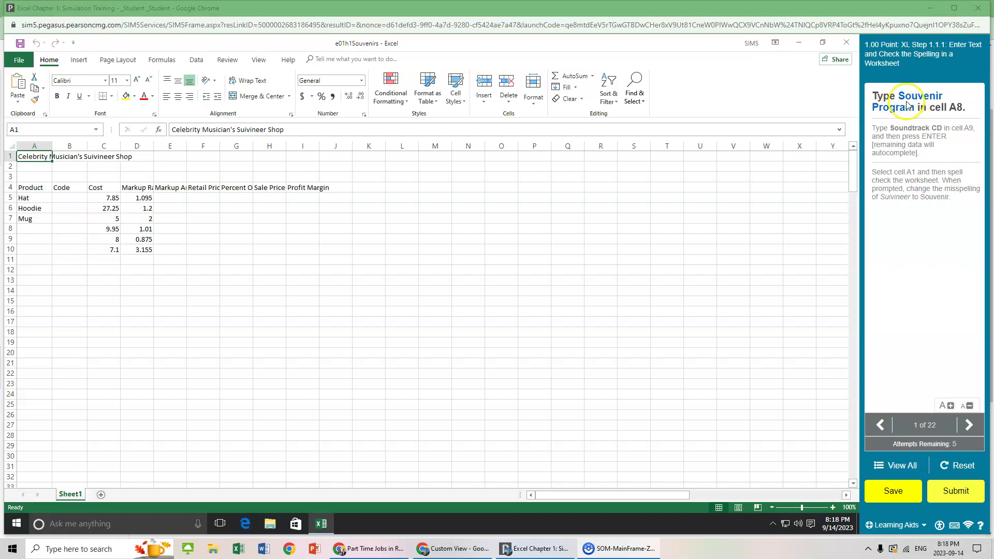
Step: Enter 'Souvenir Program' in A8 and 'Soundtrack CD' in A9, letting autocomplete finish the list
{"action": "left_click", "coordinate": [31, 231]}
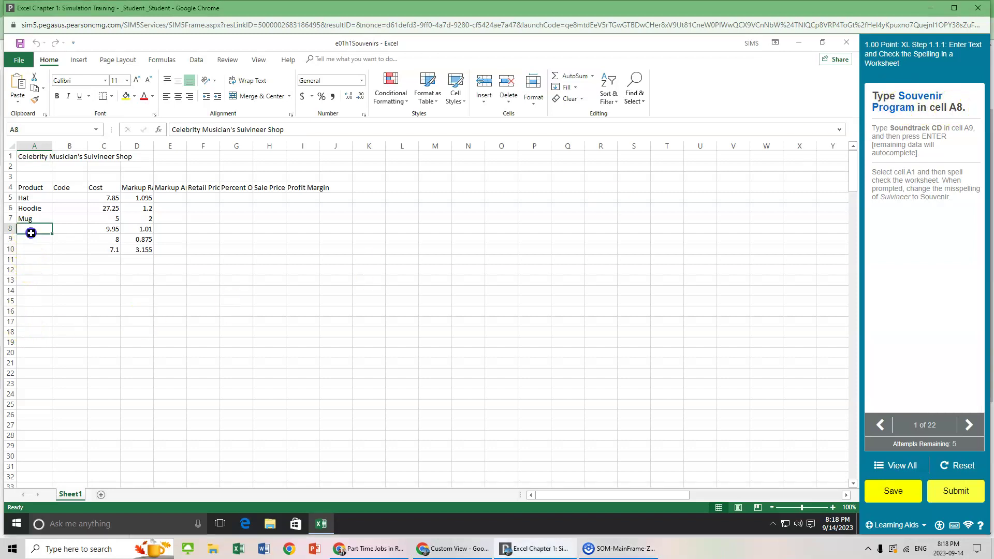
{"action": "type", "text": "S"}
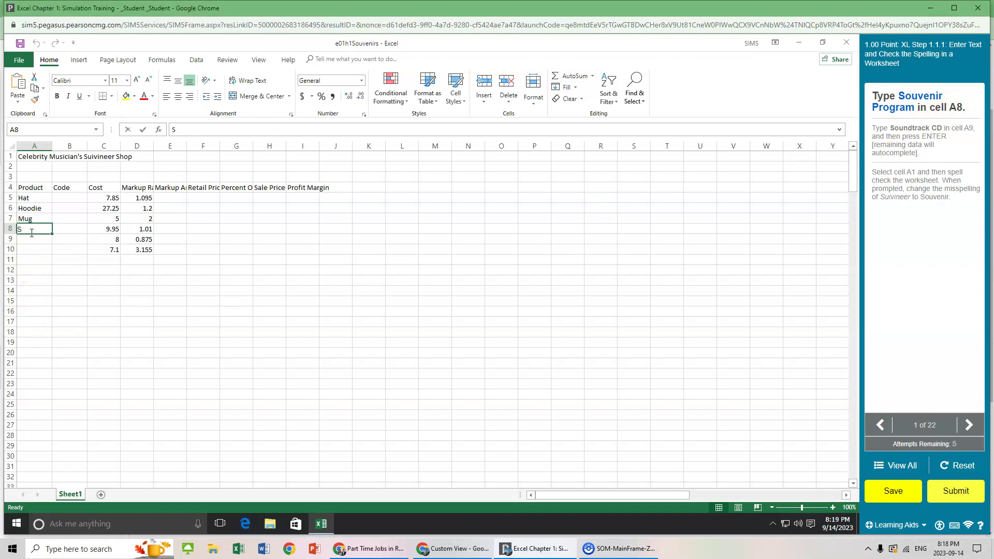
{"action": "type", "text": "ouvenir Program"}
{"action": "key", "text": "Return"}
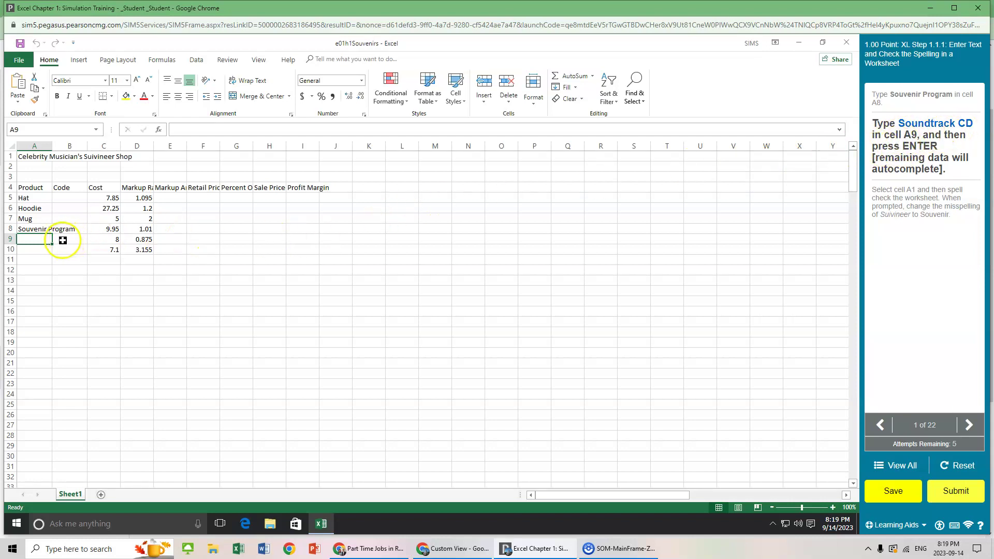
{"action": "left_click", "coordinate": [42, 259]}
{"action": "left_click", "coordinate": [39, 238]}
{"action": "type", "text": "Sound"}
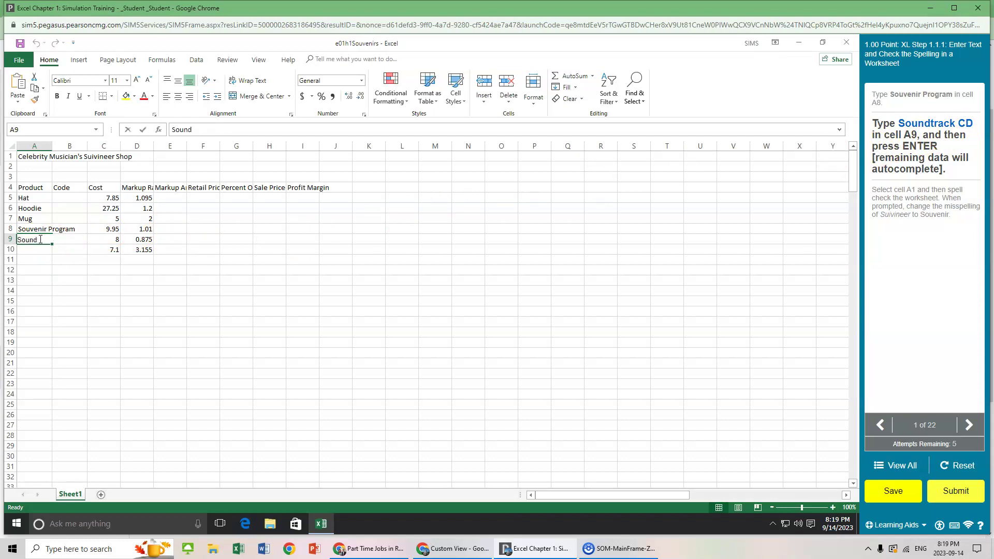
{"action": "type", "text": "track CD"}
{"action": "key", "text": "Return"}
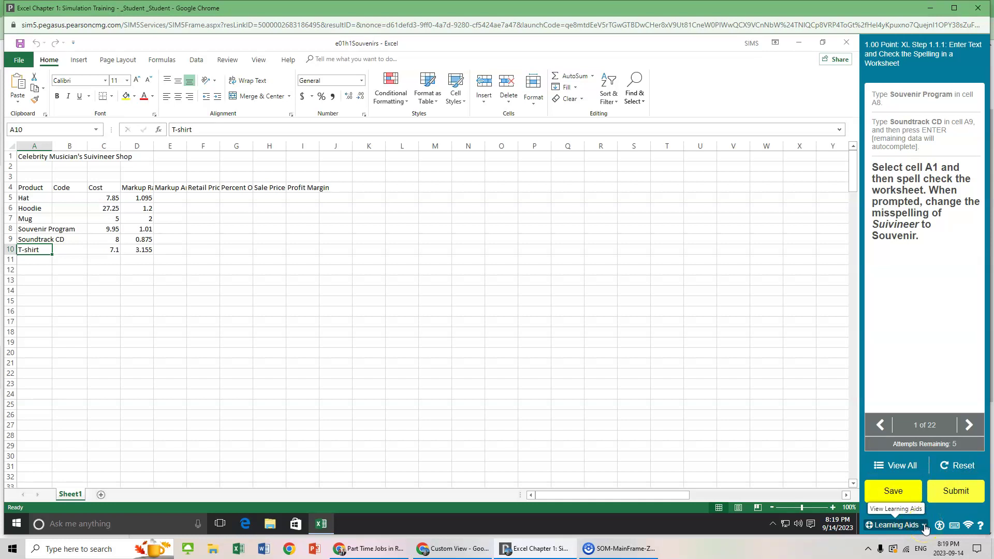
Step: Watch the step's instructional video, then spell-check the sheet, changing Suivineer to Souvenir
{"action": "left_click", "coordinate": [925, 527]}
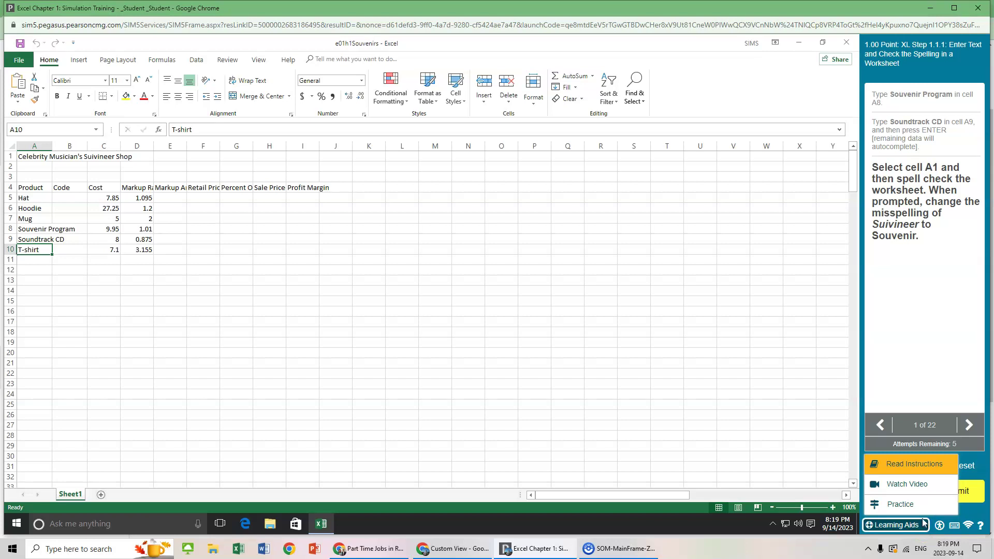
{"action": "left_click", "coordinate": [907, 485]}
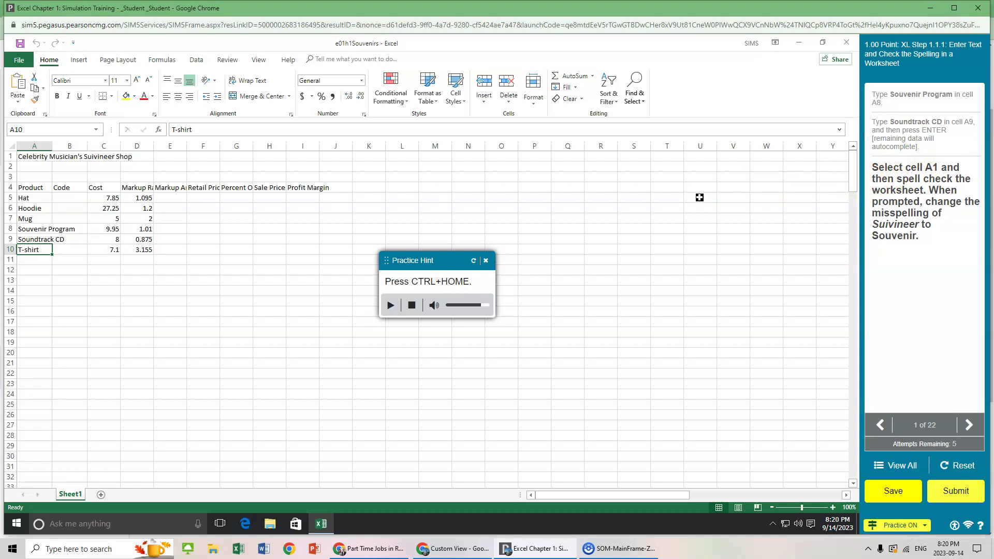
{"action": "key", "text": "ctrl+Home"}
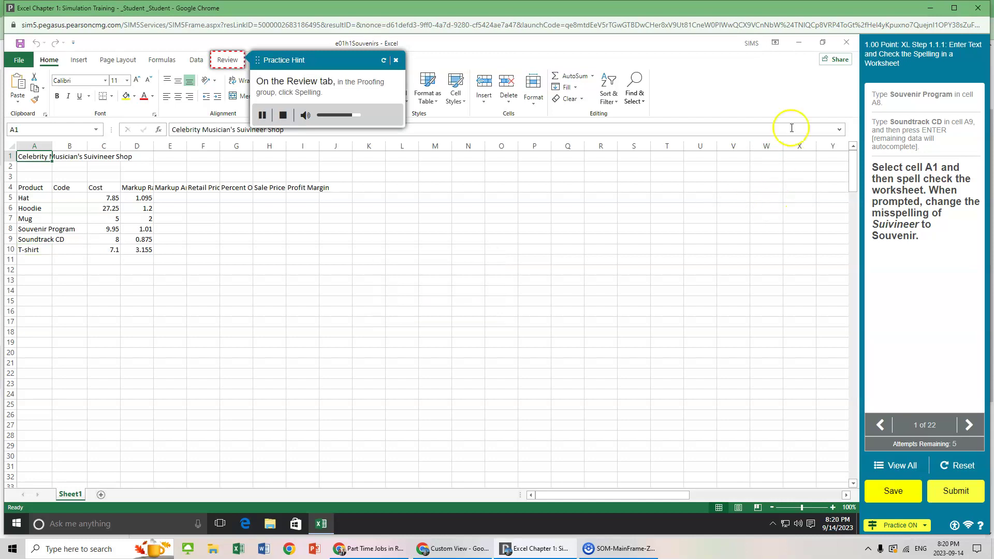
{"action": "left_click", "coordinate": [228, 61]}
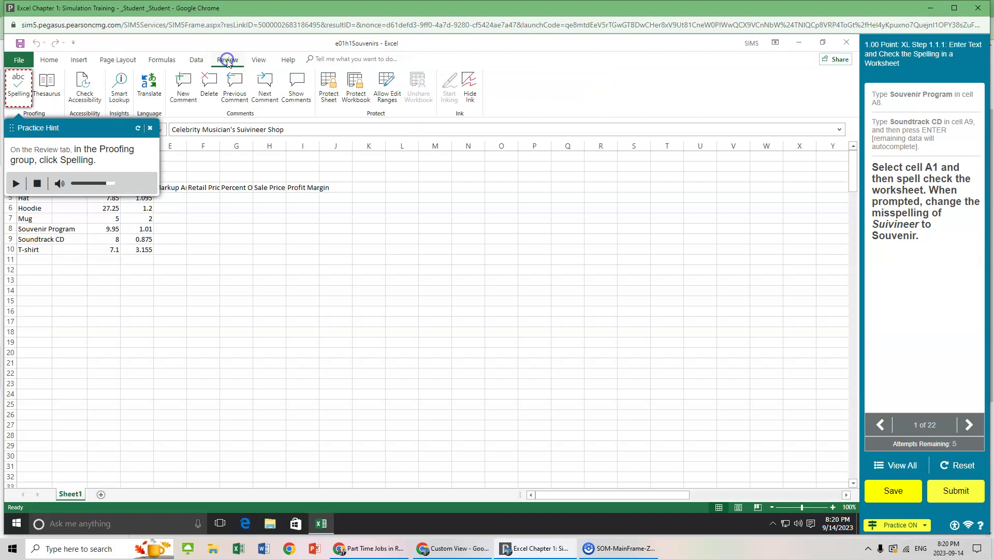
{"action": "left_click", "coordinate": [19, 88]}
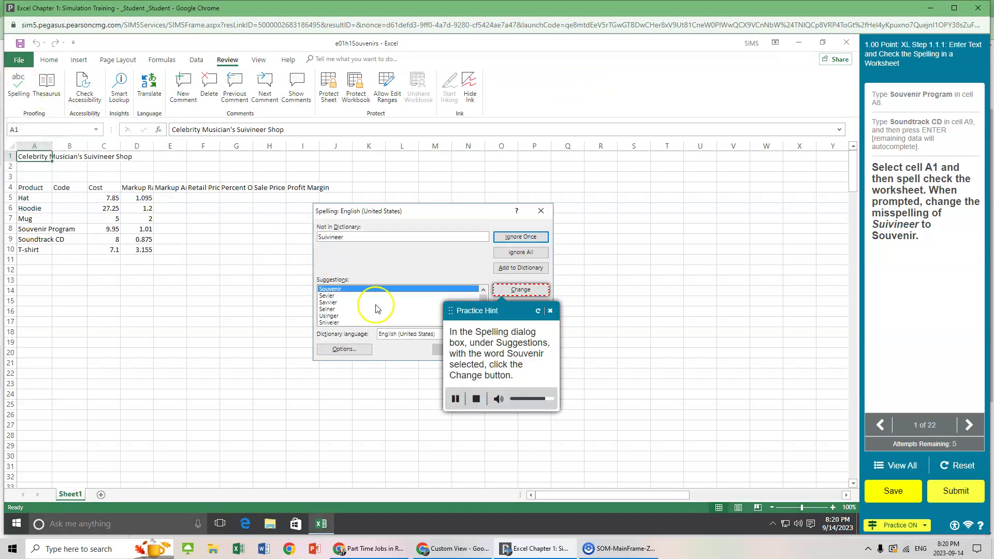
{"action": "left_click", "coordinate": [522, 290]}
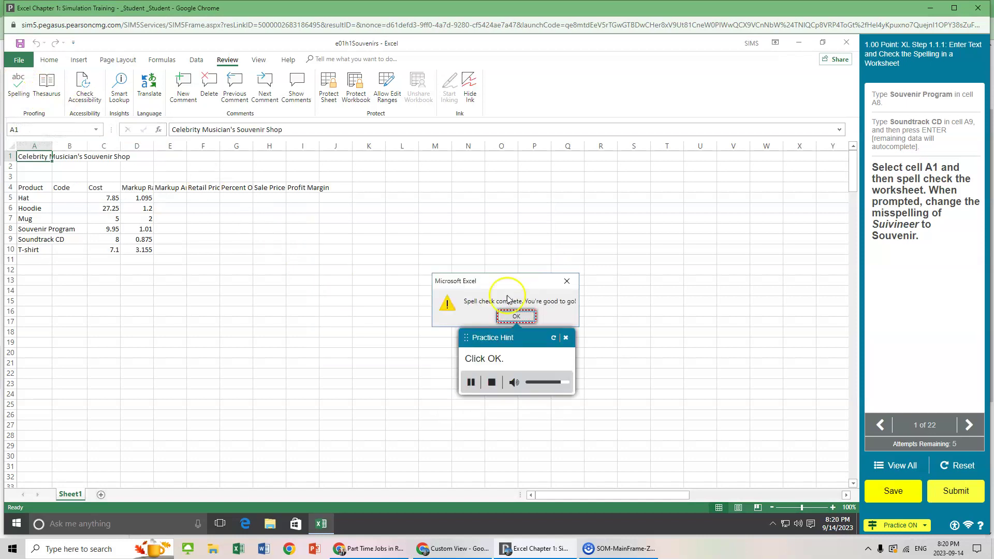
{"action": "left_click", "coordinate": [516, 316]}
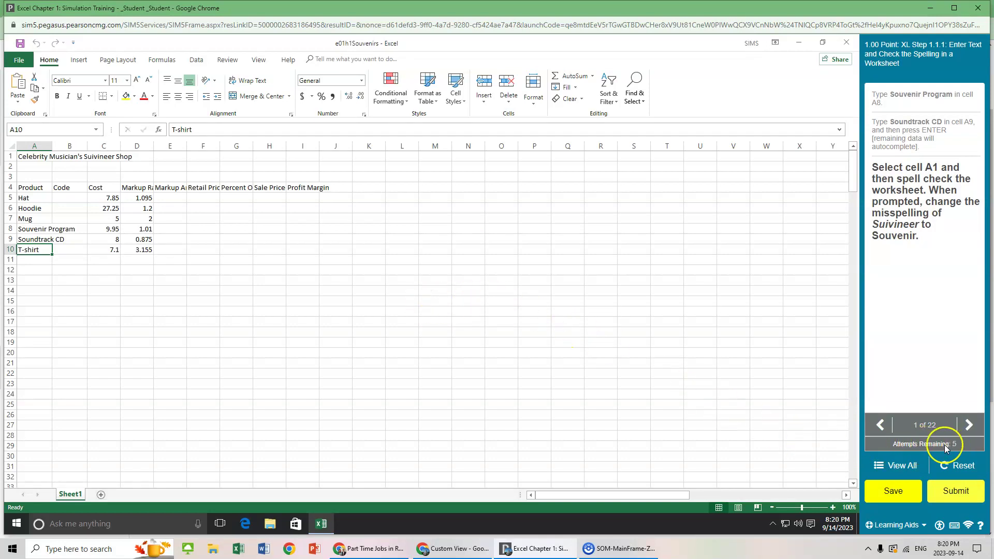
Step: Make stray entries in C13, H19 and H20 until no attempts remain
{"action": "left_click", "coordinate": [113, 281]}
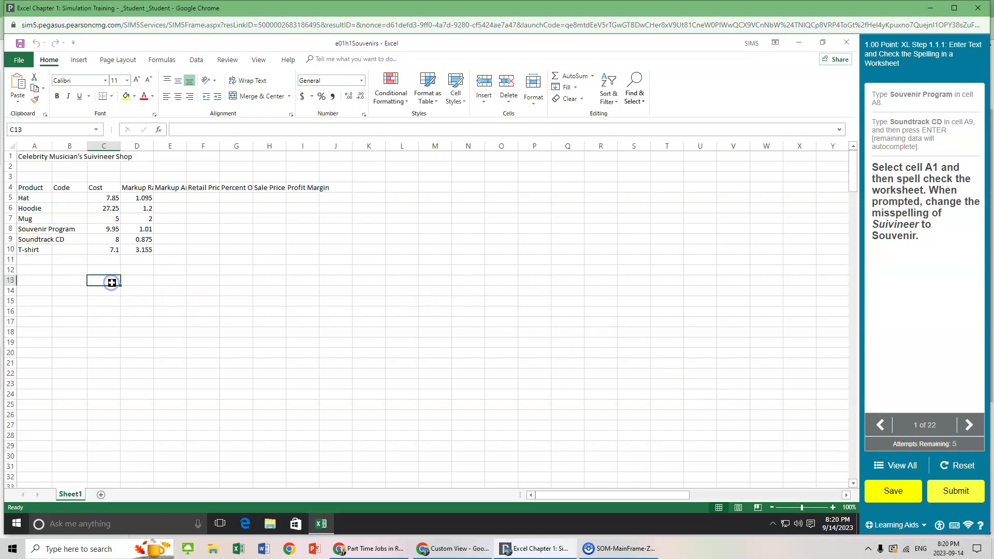
{"action": "key", "text": "Return"}
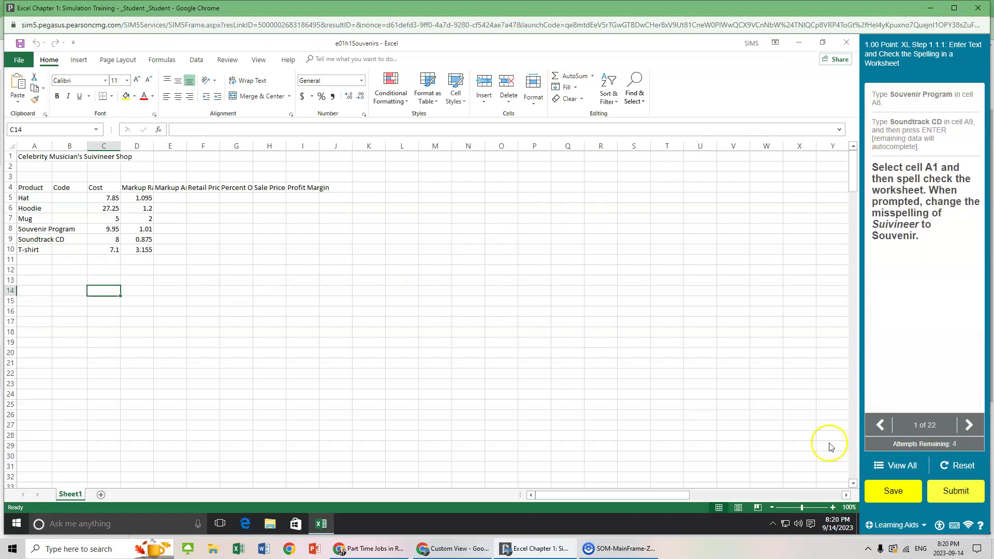
{"action": "left_click", "coordinate": [263, 336]}
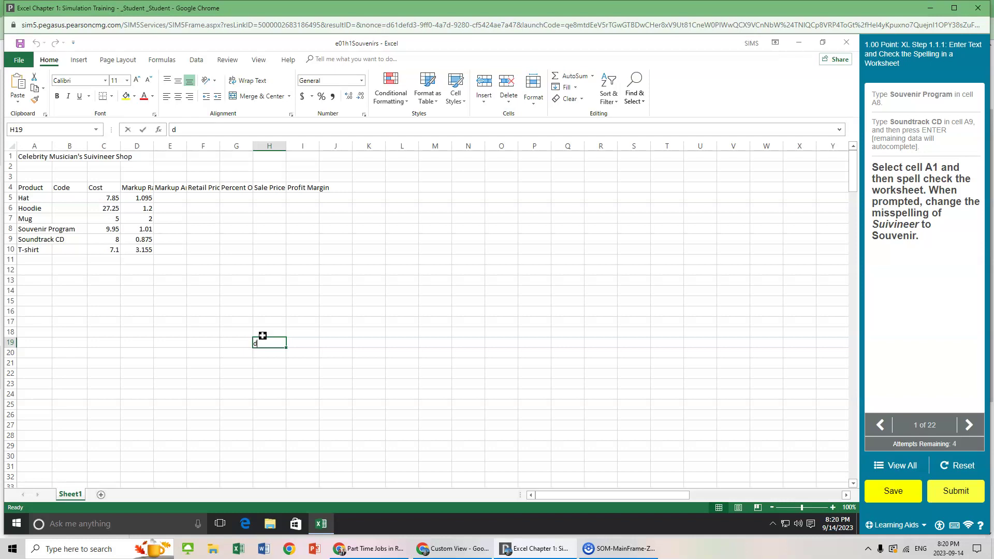
{"action": "type", "text": "d"}
{"action": "key", "text": "Return"}
{"action": "key", "text": "Return"}
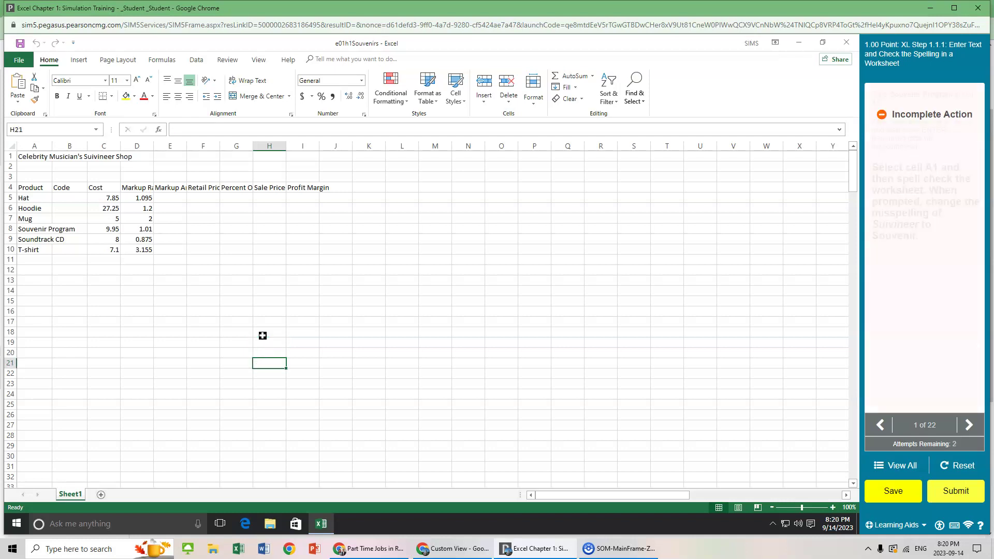
{"action": "key", "text": "Return"}
{"action": "type", "text": "a"}
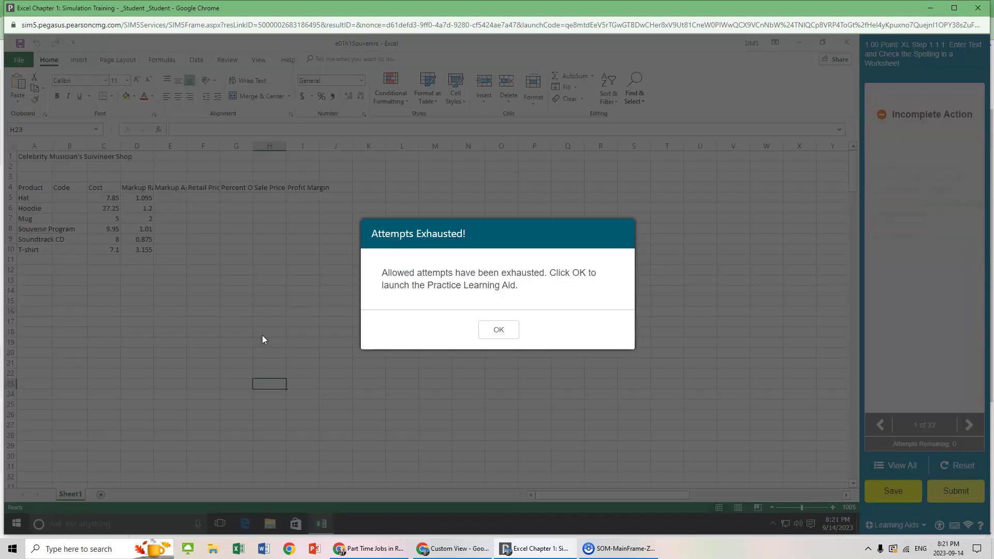
Step: Dismiss the attempts-exhausted notice and practice hint, then skip ahead to question 3 of 22
{"action": "left_click", "coordinate": [497, 329]}
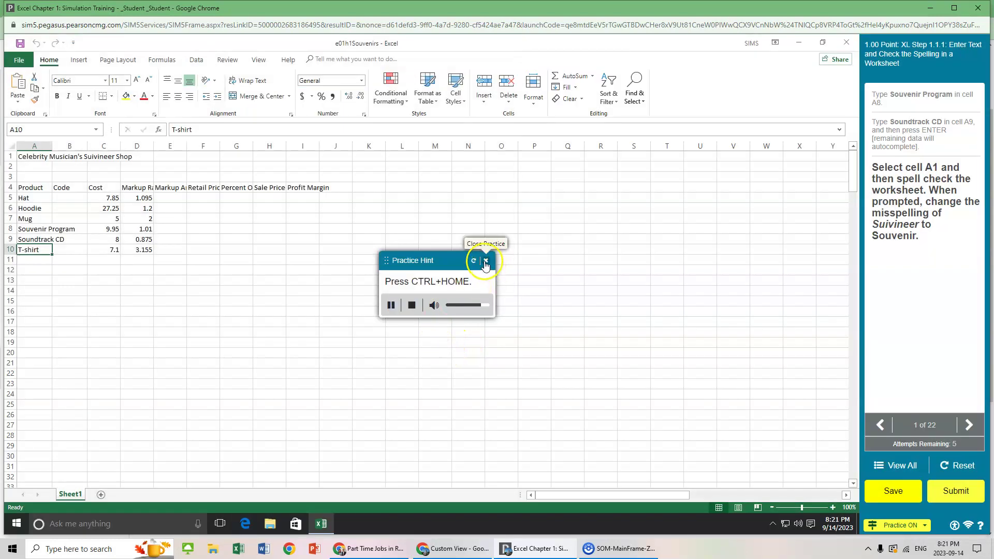
{"action": "left_click", "coordinate": [485, 262]}
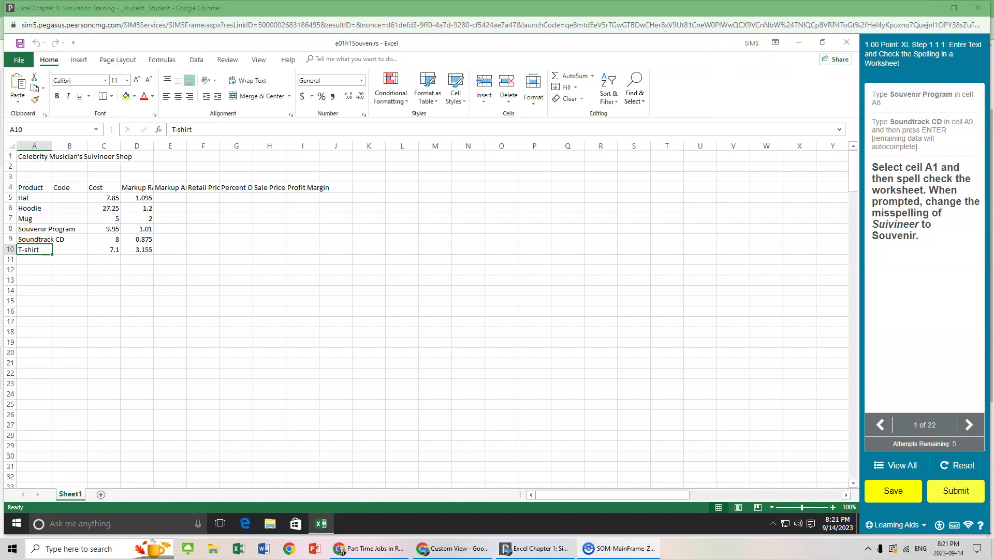
{"action": "left_click", "coordinate": [974, 429]}
{"action": "left_click", "coordinate": [974, 429]}
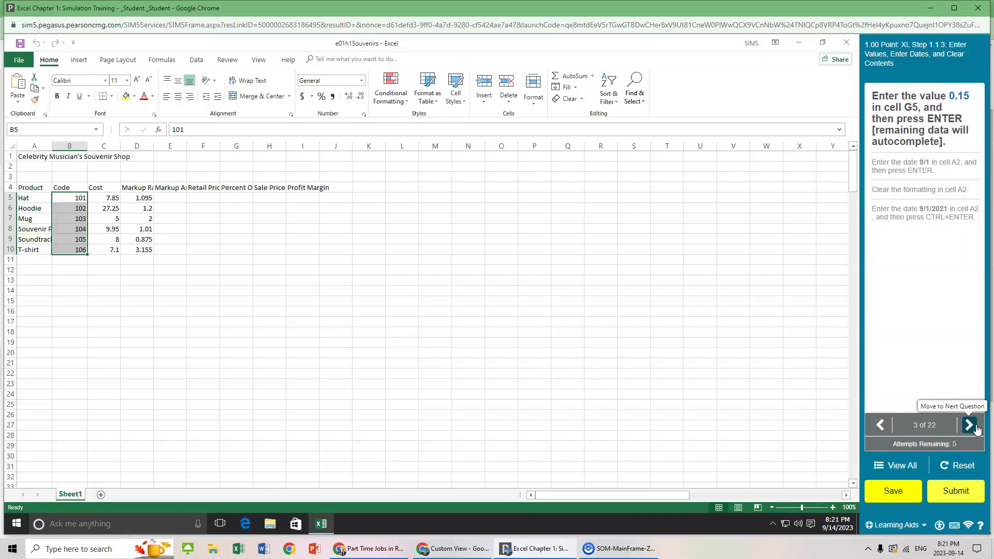
Step: Save the simulation for later and start the Excel Chapter 1 Capstone Assessment - Training
{"action": "left_click", "coordinate": [894, 493]}
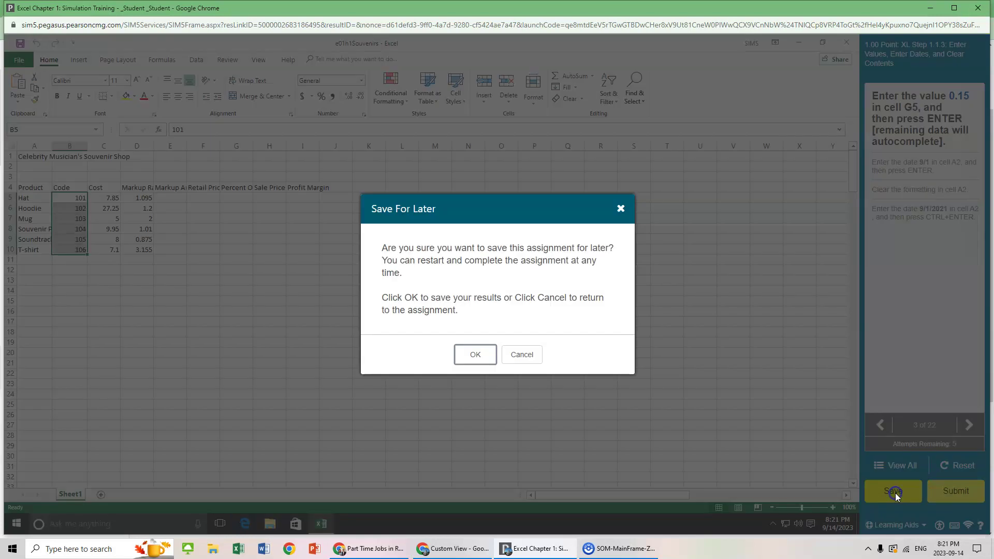
{"action": "left_click", "coordinate": [477, 357]}
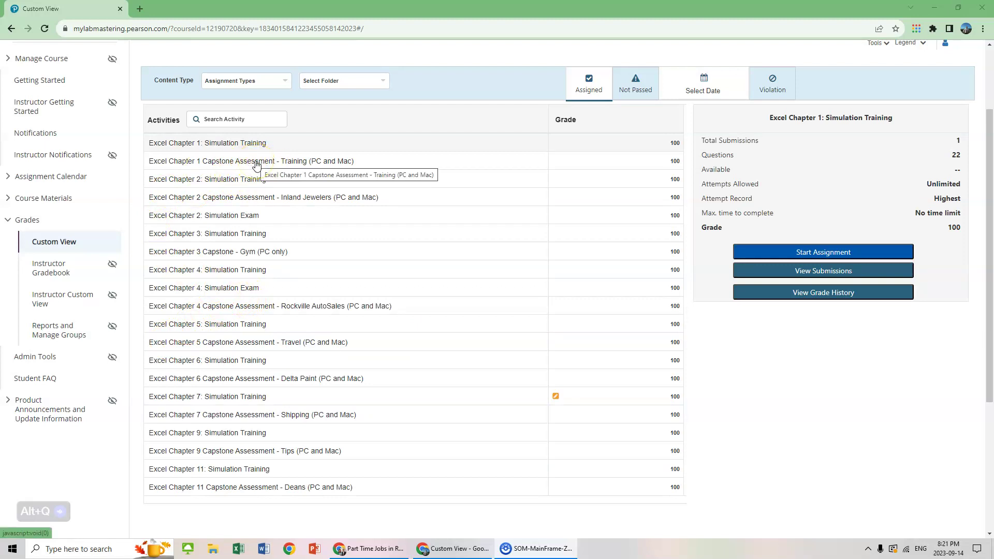
{"action": "left_click", "coordinate": [256, 165]}
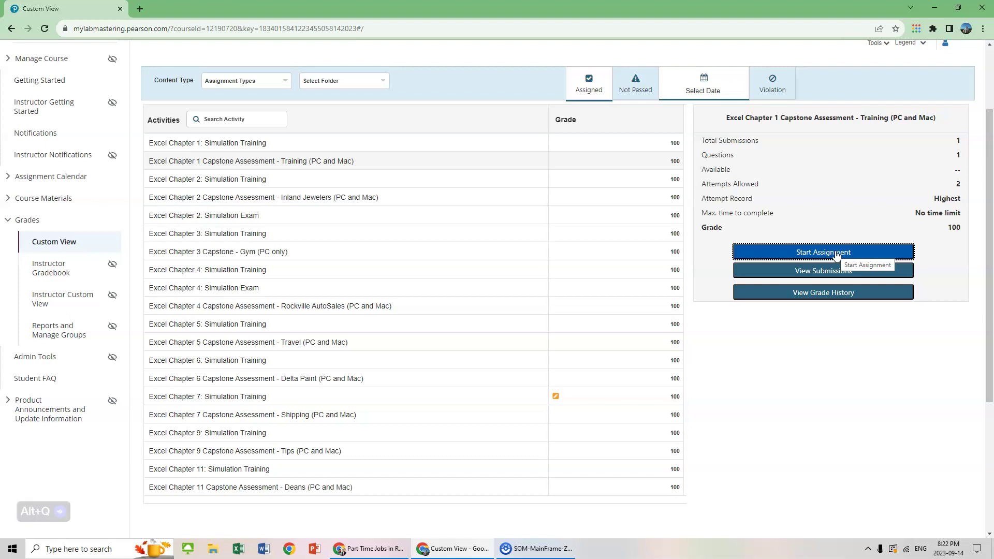
{"action": "left_click", "coordinate": [834, 253]}
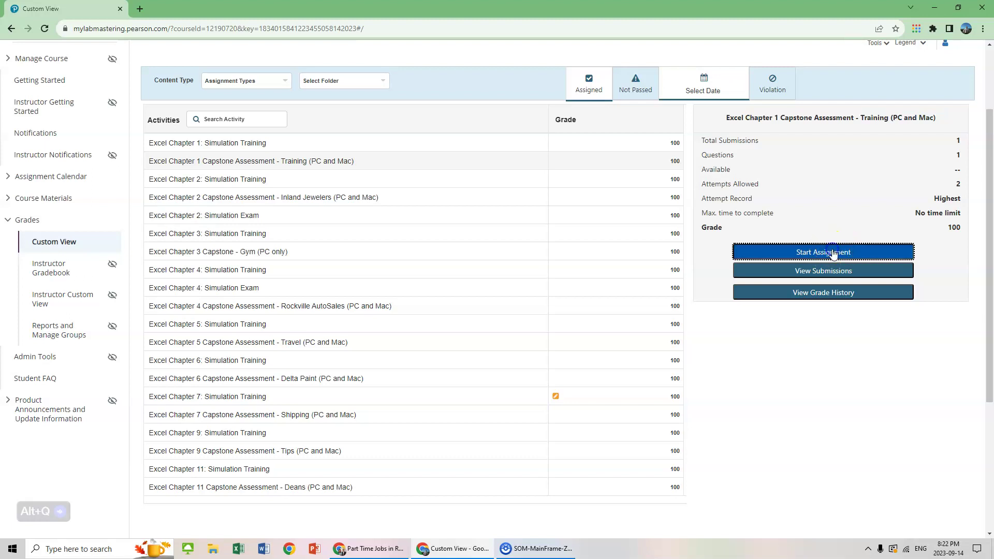
Step: Continue past the last-attempt warning to reach the capstone assignment page
{"action": "left_click", "coordinate": [540, 156]}
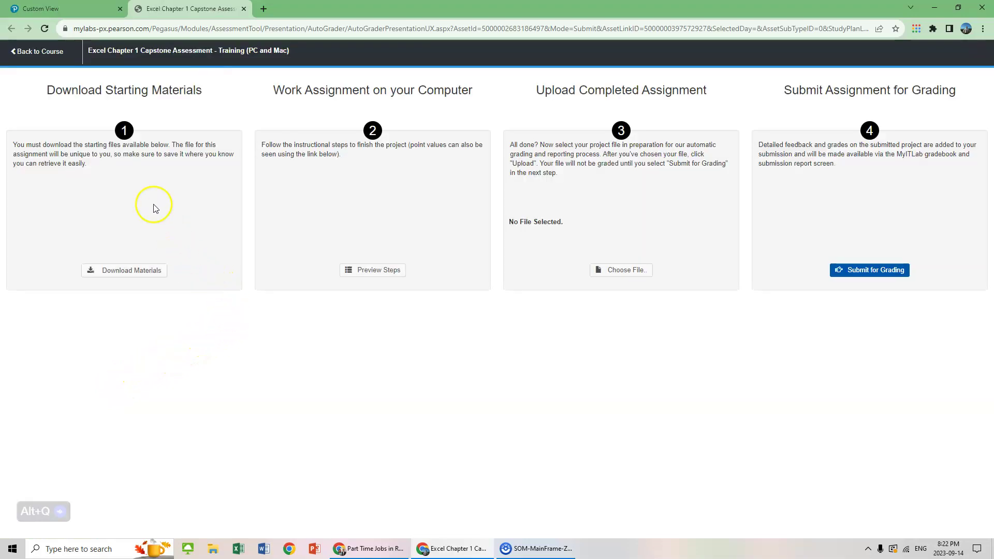
Step: Download both capstone starting files at once, then close the materials list
{"action": "left_click", "coordinate": [130, 272]}
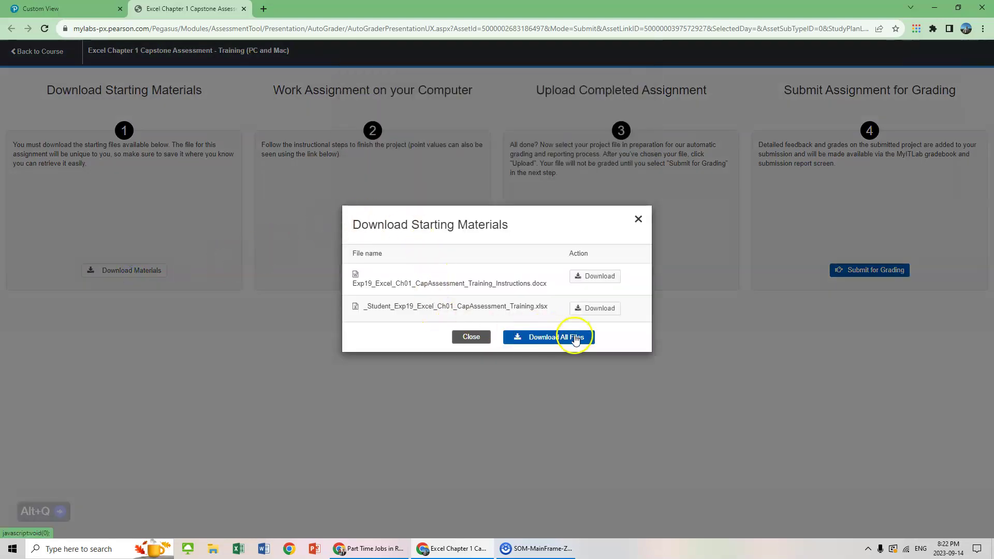
{"action": "left_click", "coordinate": [574, 339]}
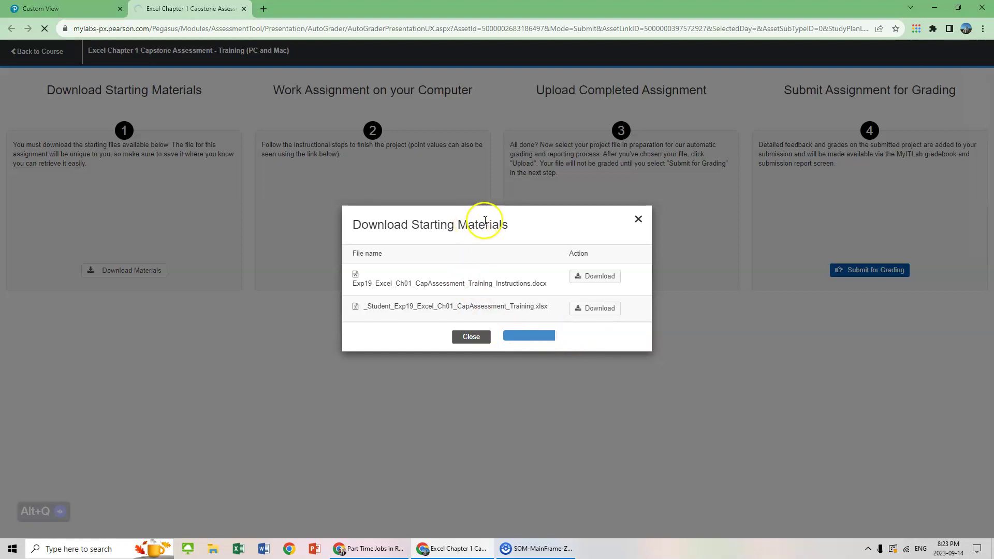
{"action": "left_click", "coordinate": [471, 338]}
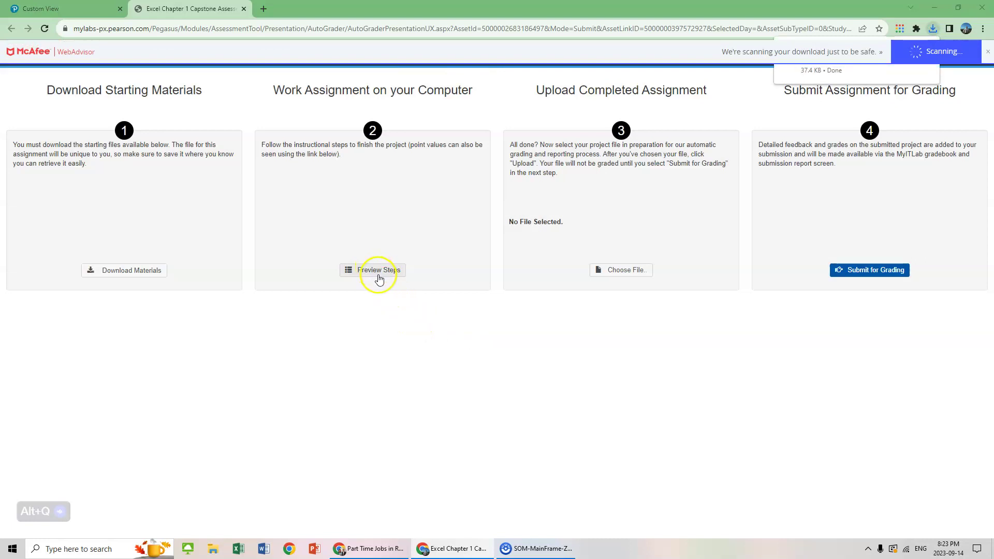
Step: From the downloaded capstone zip in File Explorer, open the Instructions .docx in Word
{"action": "left_click", "coordinate": [212, 550]}
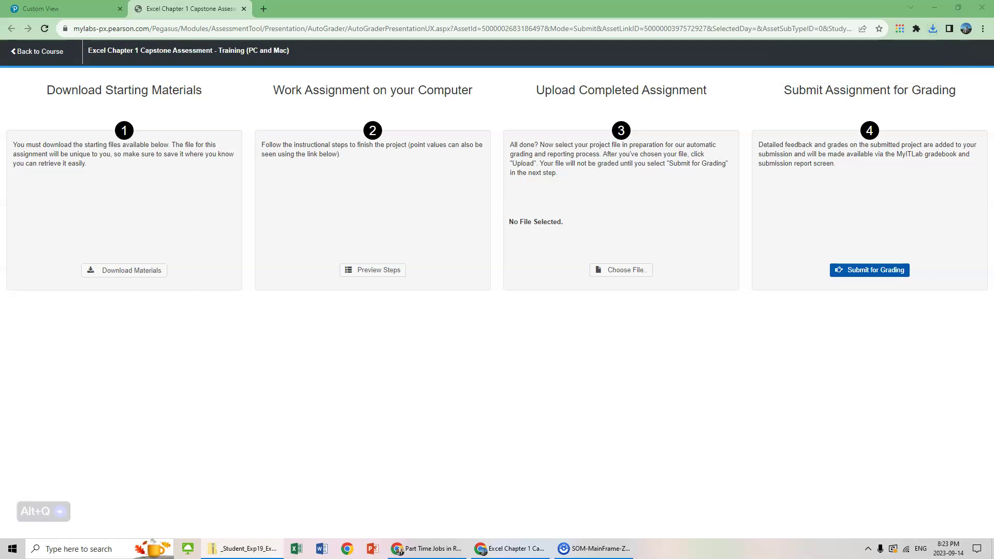
{"action": "left_click_drag", "start_coordinate": [616, 215], "coordinate": [554, 161]}
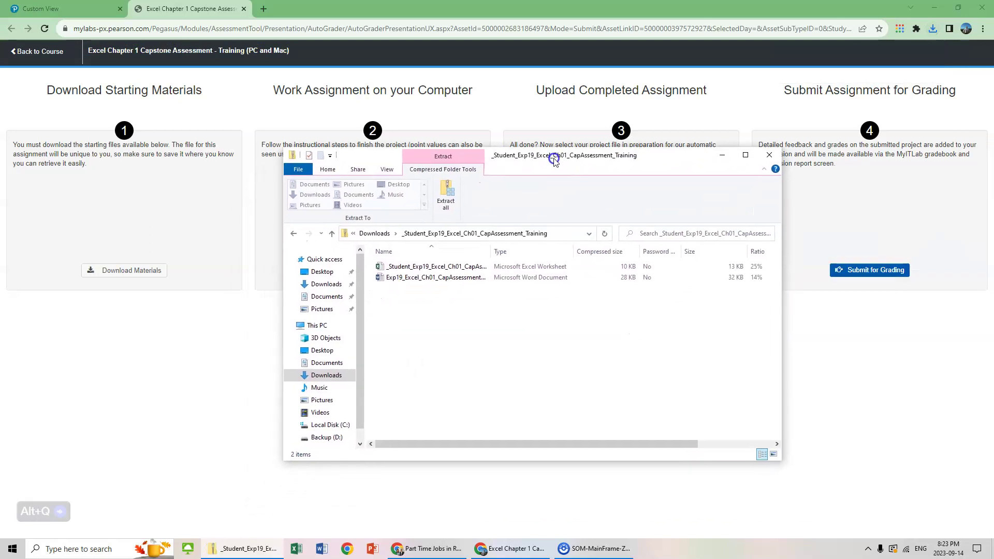
{"action": "double_click", "coordinate": [421, 278]}
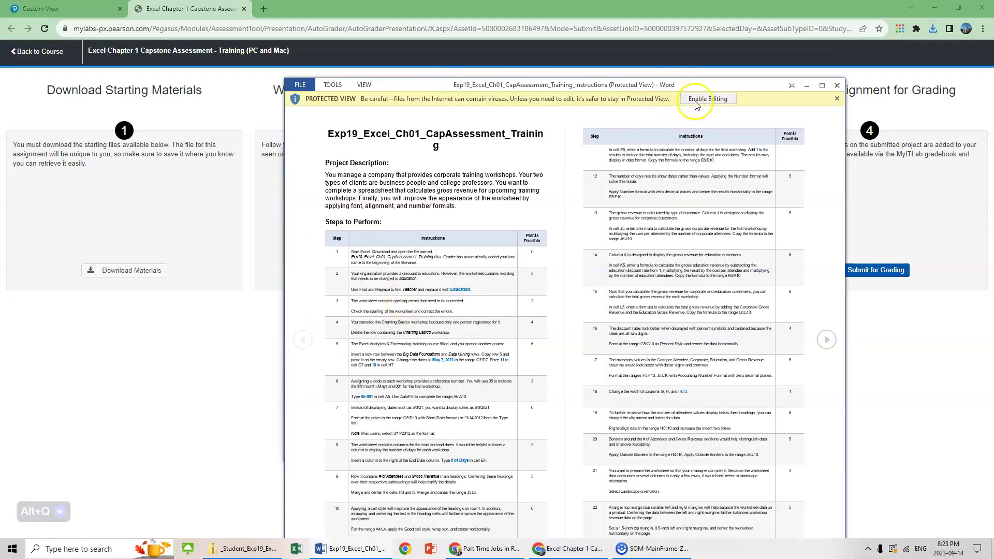
Step: Enable editing, maximize Word, and scroll through the capstone instruction pages
{"action": "left_click", "coordinate": [708, 99]}
{"action": "left_click", "coordinate": [823, 82]}
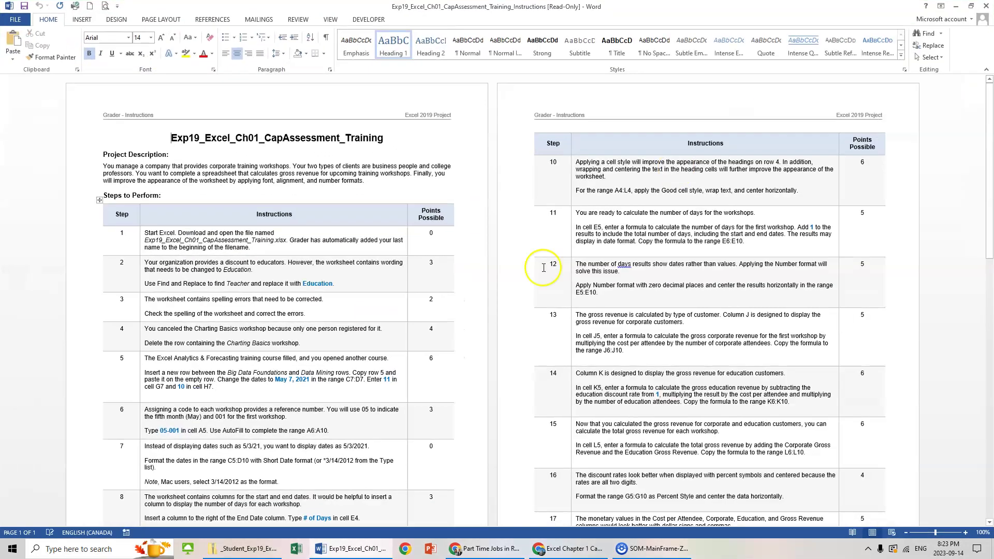
{"action": "scroll", "coordinate": [422, 343], "scroll_direction": "down", "scroll_amount": 20}
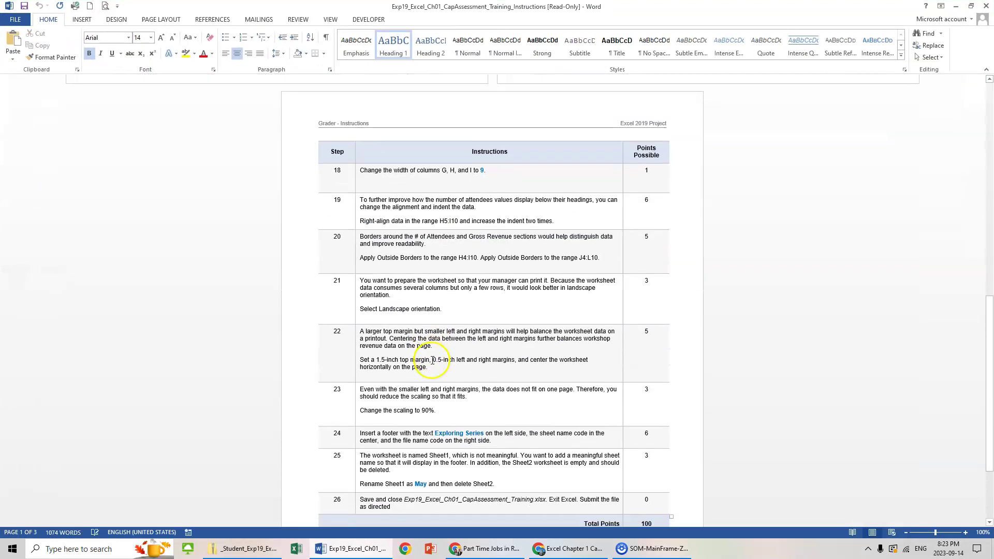
{"action": "scroll", "coordinate": [432, 361], "scroll_direction": "down", "scroll_amount": 3}
{"action": "scroll", "coordinate": [433, 364], "scroll_direction": "down", "scroll_amount": 1, "text": "ctrl"}
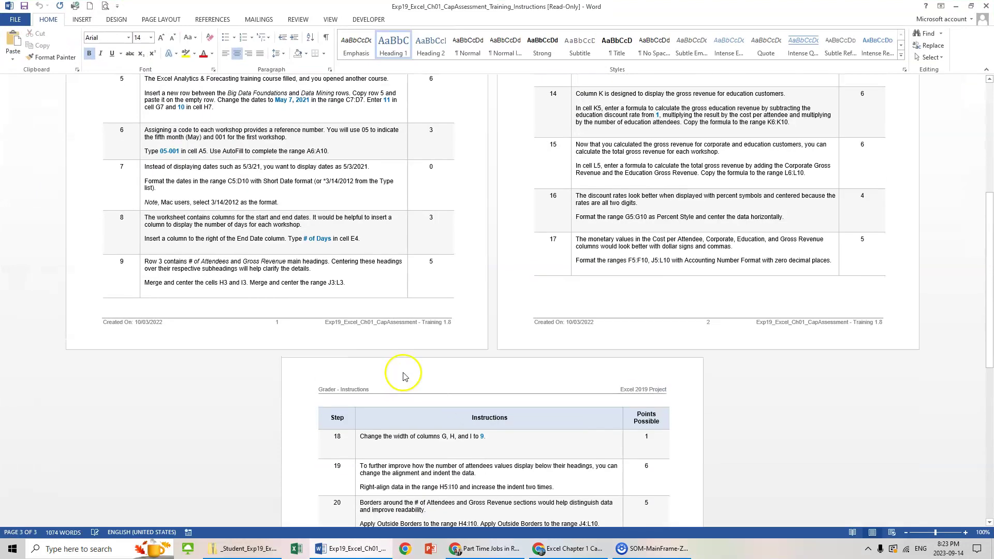
Step: Zoom the instructions to 140% and return to the project description at the top
{"action": "left_click", "coordinate": [966, 532]}
{"action": "left_click", "coordinate": [966, 533]}
{"action": "left_click", "coordinate": [965, 533]}
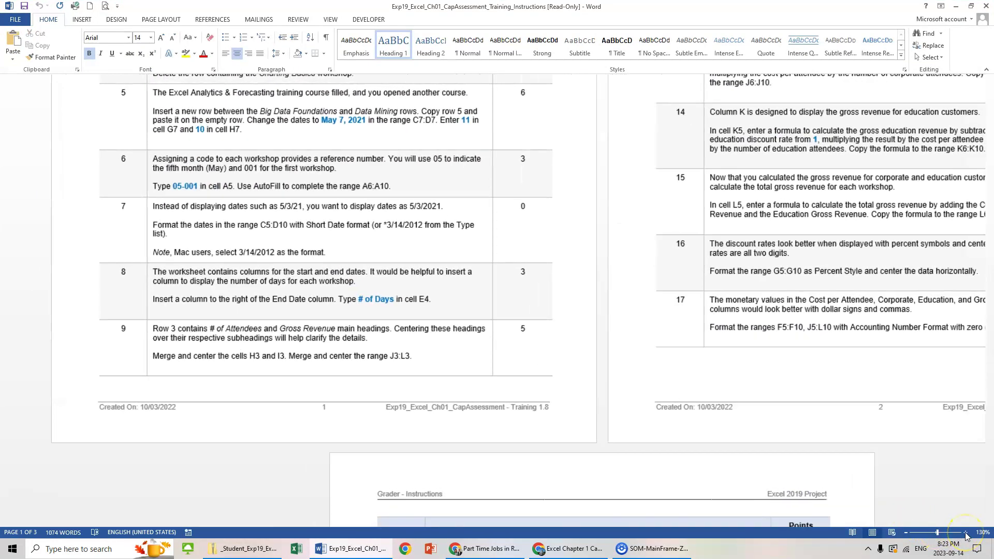
{"action": "scroll", "coordinate": [572, 377], "scroll_direction": "up", "scroll_amount": 2, "text": "ctrl"}
{"action": "scroll", "coordinate": [434, 344], "scroll_direction": "up", "scroll_amount": 5}
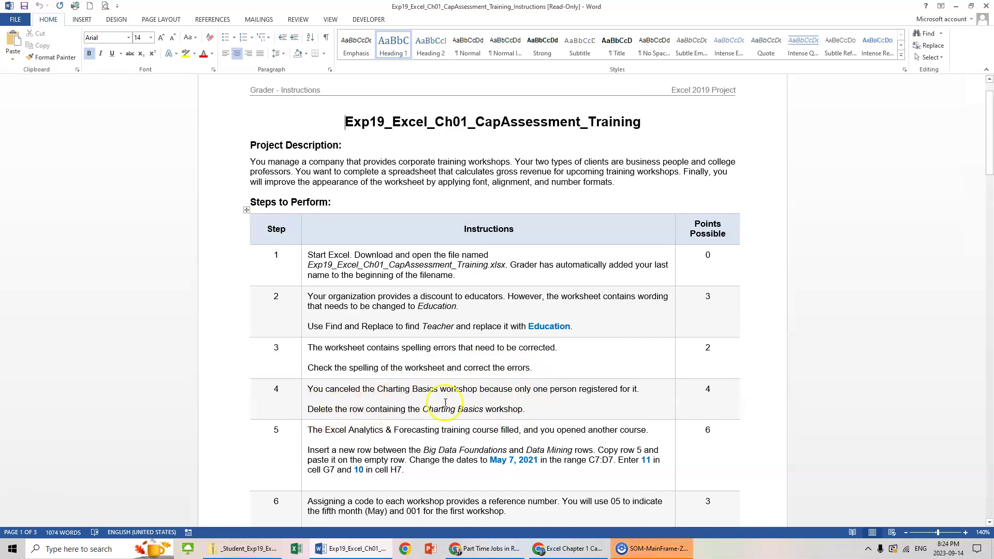
Step: Close the Word instructions and the zip folder, then cancel the upload file picker without choosing a file
{"action": "double_click", "coordinate": [893, 8]}
{"action": "left_click", "coordinate": [886, 46]}
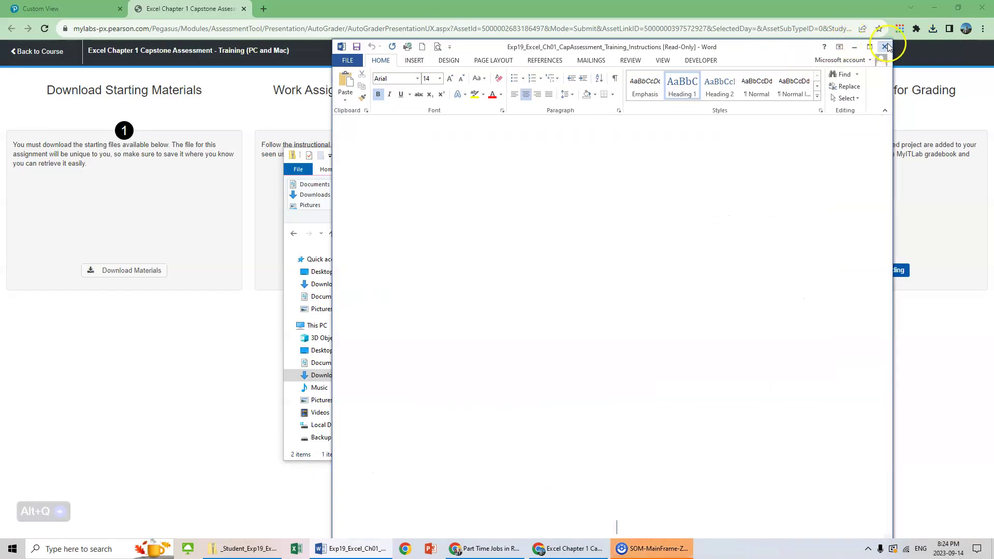
{"action": "left_click", "coordinate": [770, 155]}
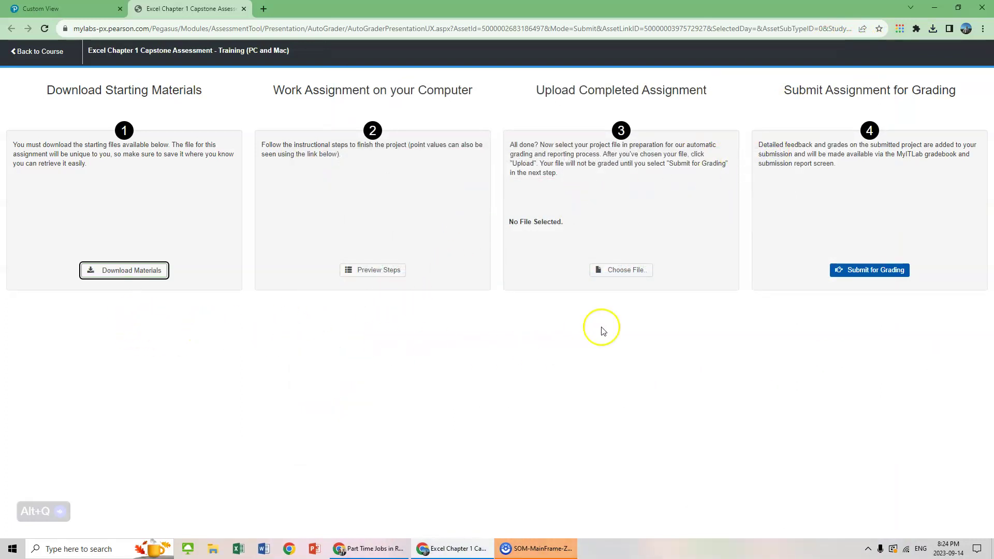
{"action": "left_click", "coordinate": [627, 278]}
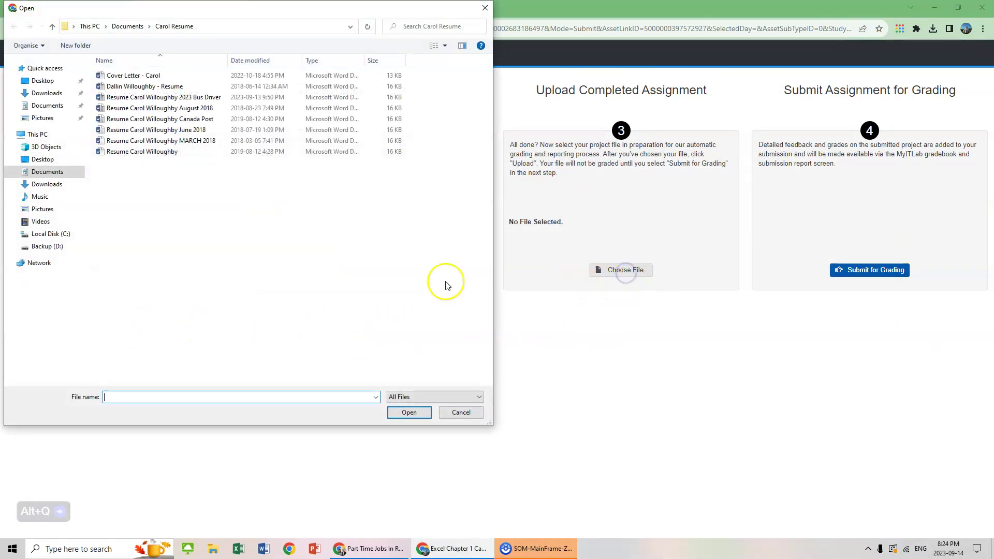
{"action": "left_click", "coordinate": [475, 412]}
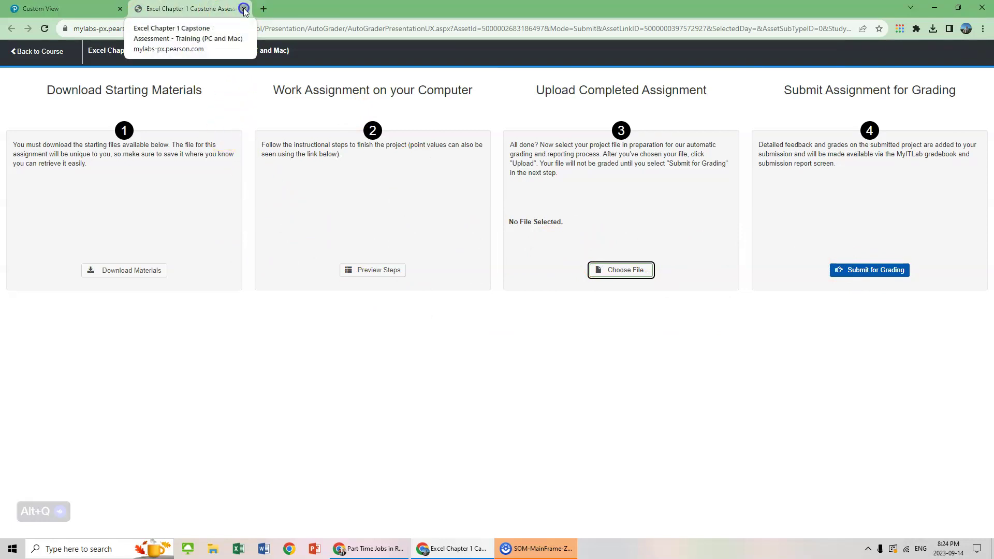
Step: Close the Capstone tab and start Excel Chapter 2: Simulation Exam, accepting the final-attempt warning
{"action": "left_click", "coordinate": [243, 10]}
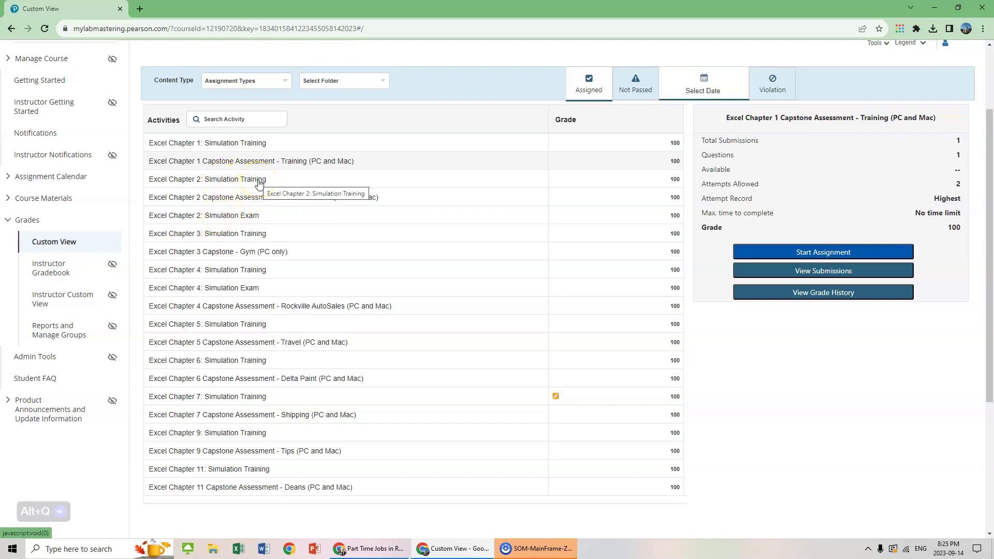
{"action": "left_click", "coordinate": [223, 218]}
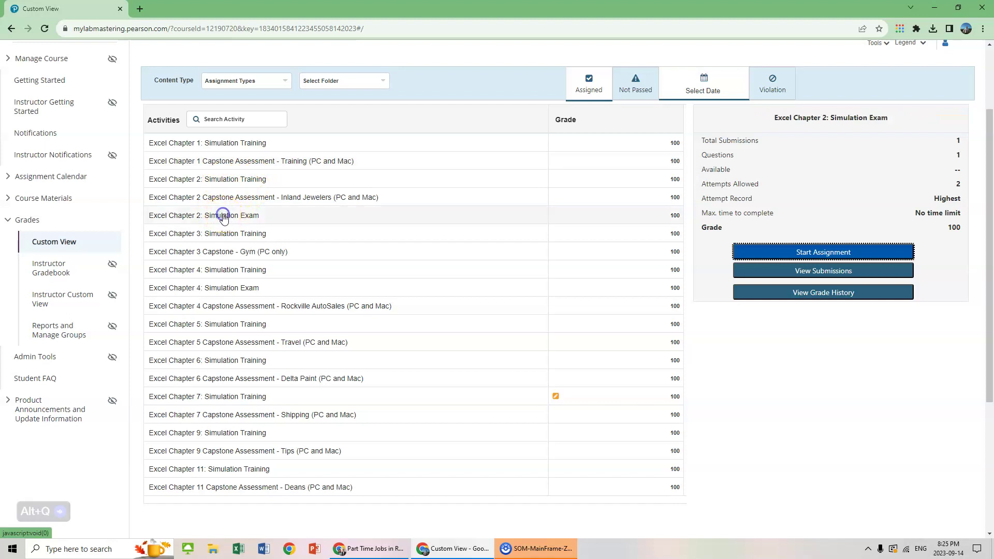
{"action": "left_click", "coordinate": [814, 251]}
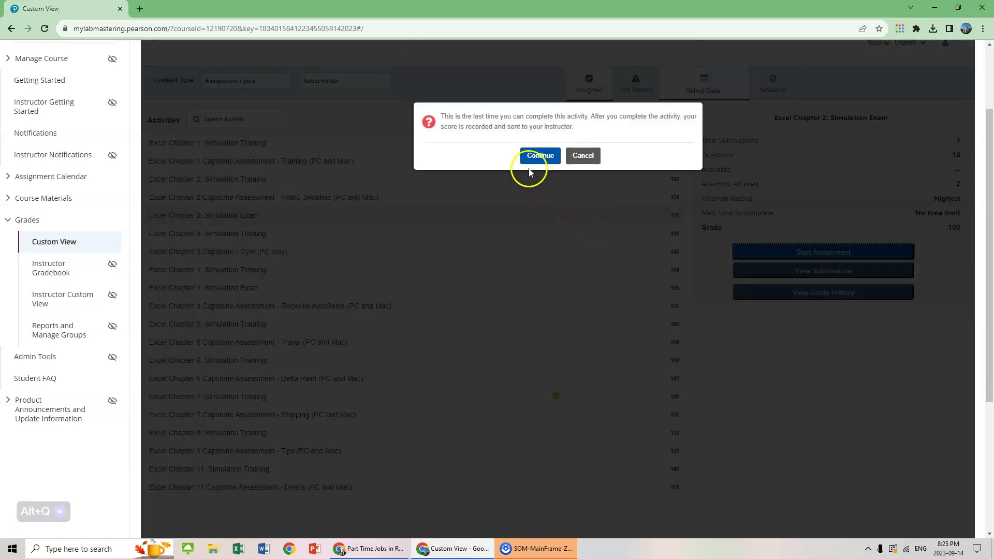
{"action": "left_click", "coordinate": [546, 160]}
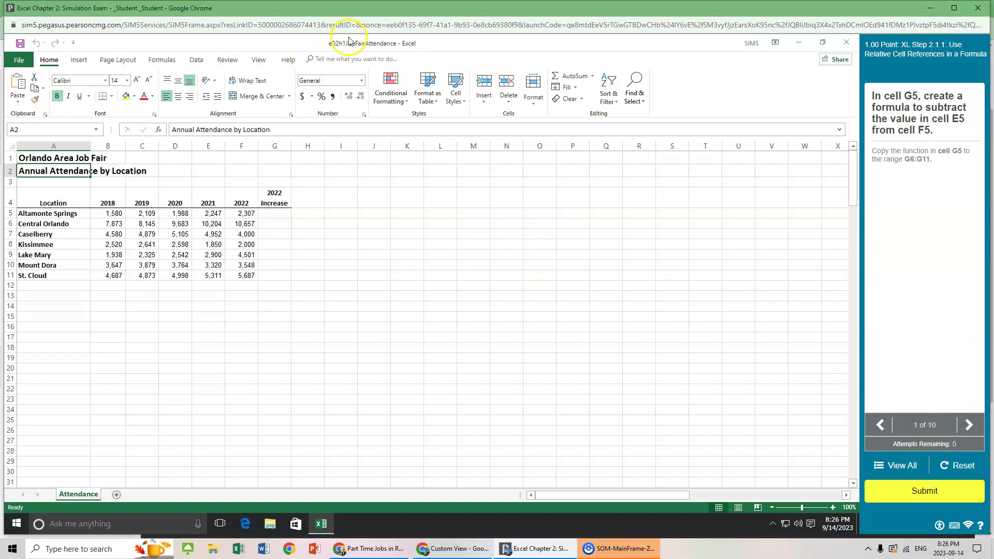
Step: Advance from question 1 to question 4 of 10, the B16 SUM task
{"action": "left_click", "coordinate": [970, 427]}
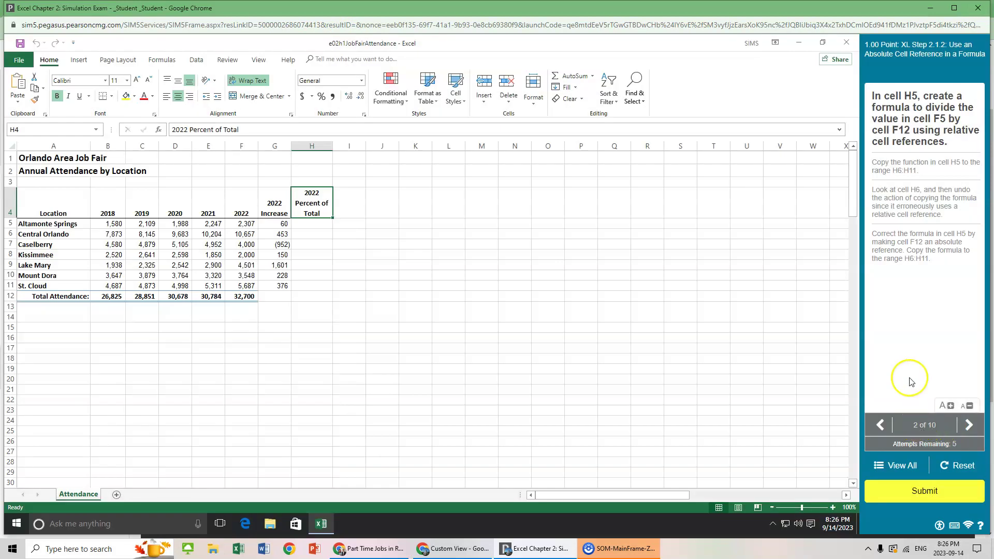
{"action": "left_click", "coordinate": [969, 425]}
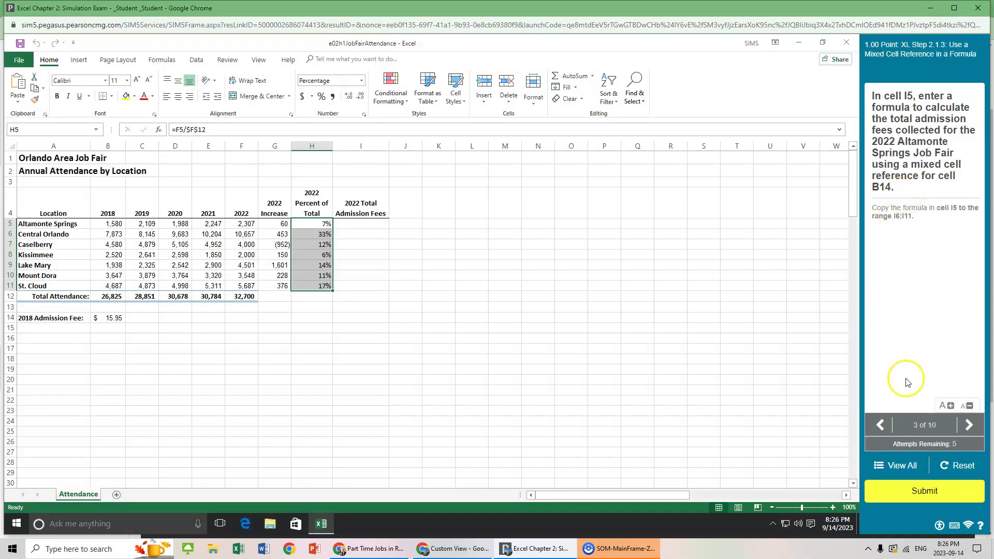
{"action": "left_click", "coordinate": [966, 424]}
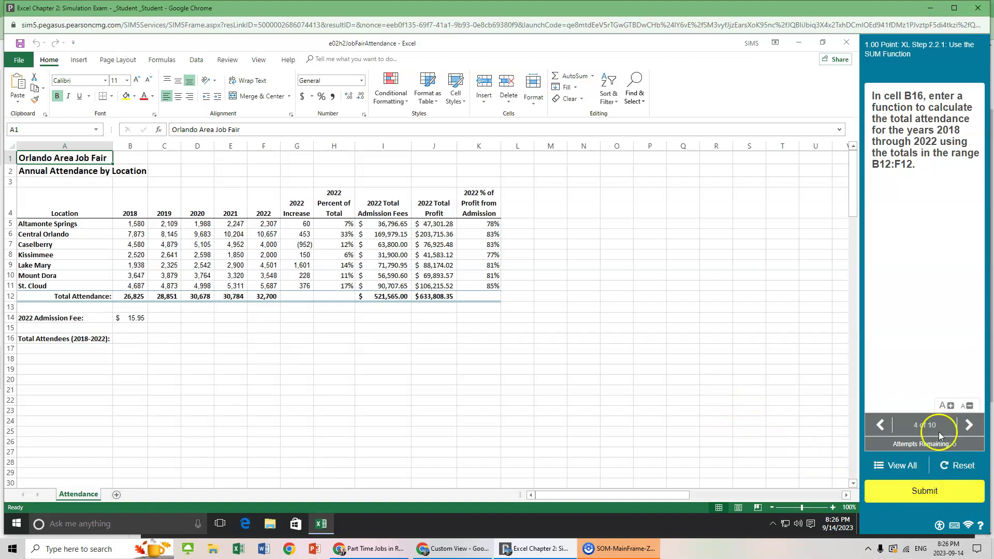
Step: Close the simulation exam window and confirm Leave without saving
{"action": "double_click", "coordinate": [872, 11]}
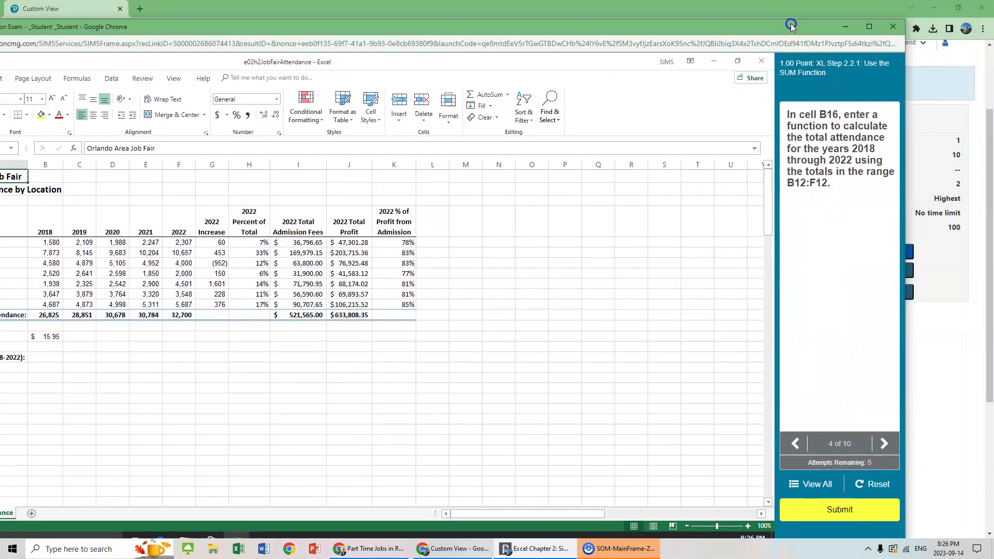
{"action": "left_click", "coordinate": [888, 29]}
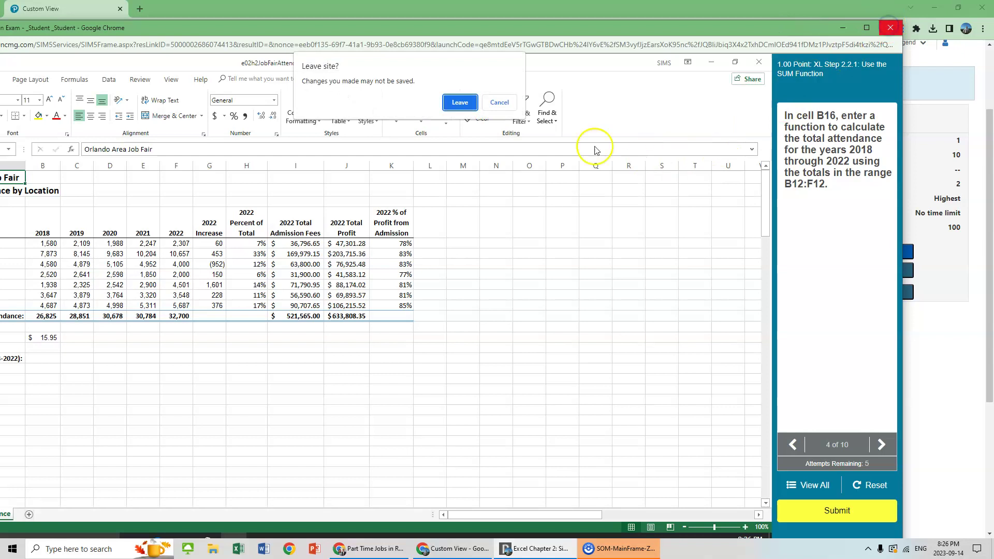
{"action": "left_click", "coordinate": [462, 104]}
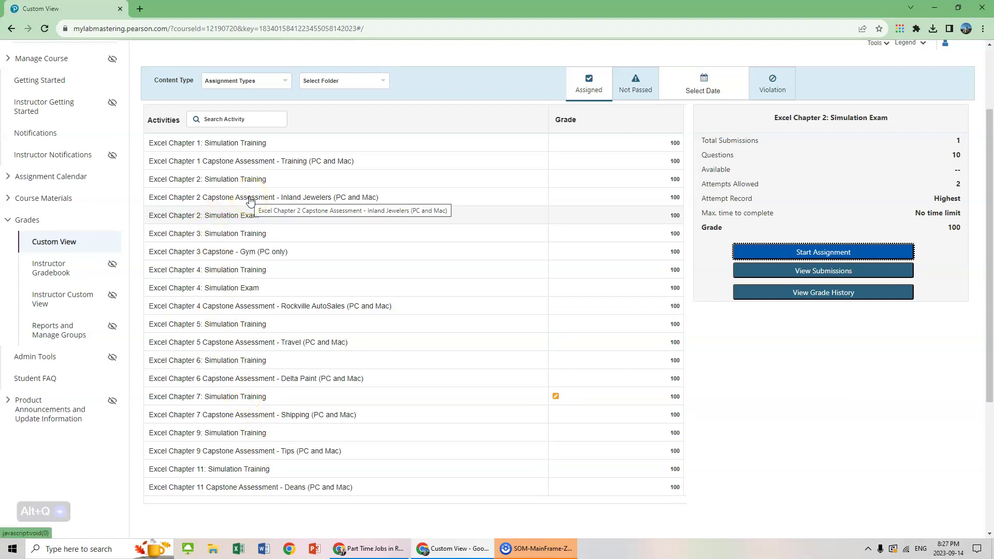
Step: Select the Excel Chapter 1 Capstone Assessment - Training row and start the assignment
{"action": "left_click", "coordinate": [238, 200]}
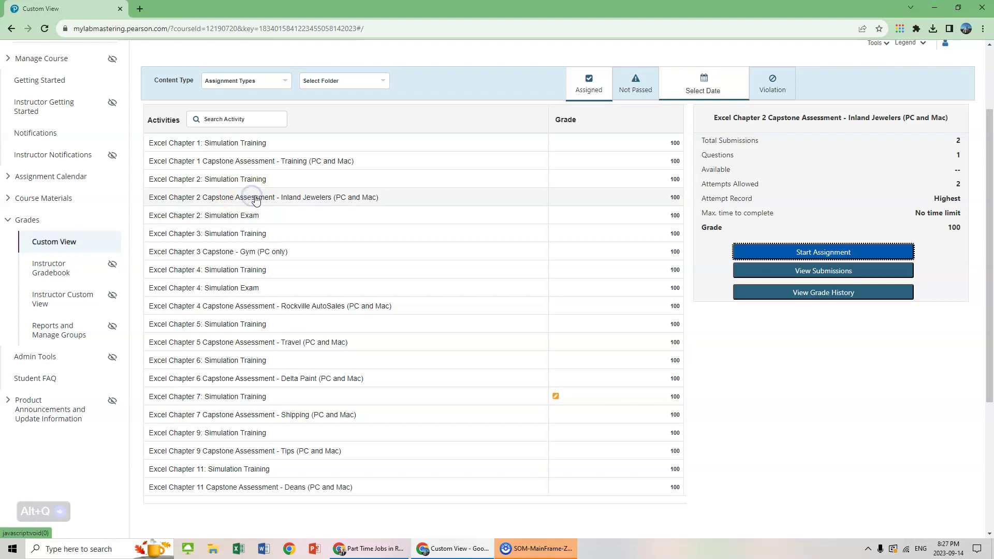
{"action": "left_click", "coordinate": [277, 162]}
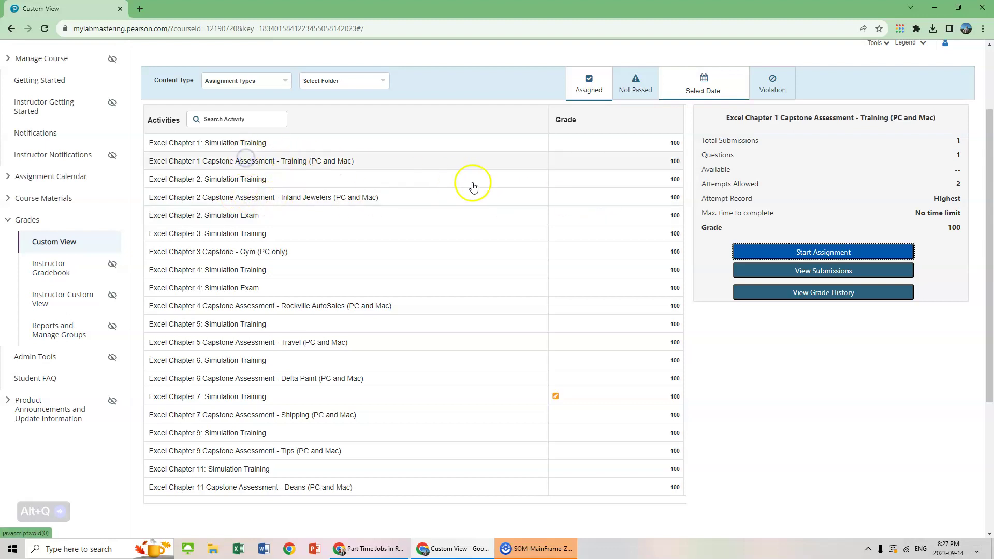
{"action": "left_click", "coordinate": [811, 253]}
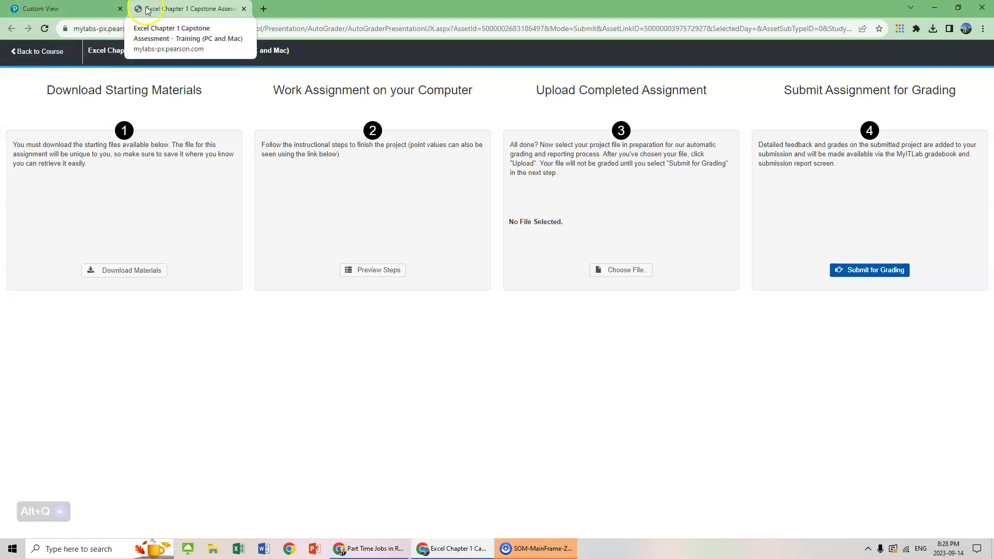
Step: Close the Chapter 1 Capstone tab and select the Chapter 9 Simulation Training row
{"action": "left_click", "coordinate": [244, 9]}
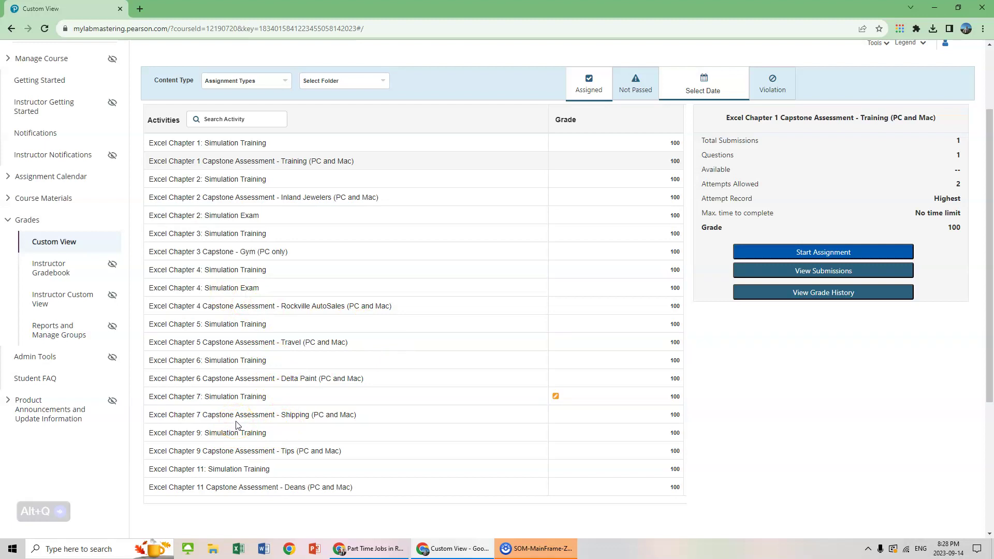
{"action": "left_click", "coordinate": [191, 431]}
{"action": "left_click", "coordinate": [198, 432]}
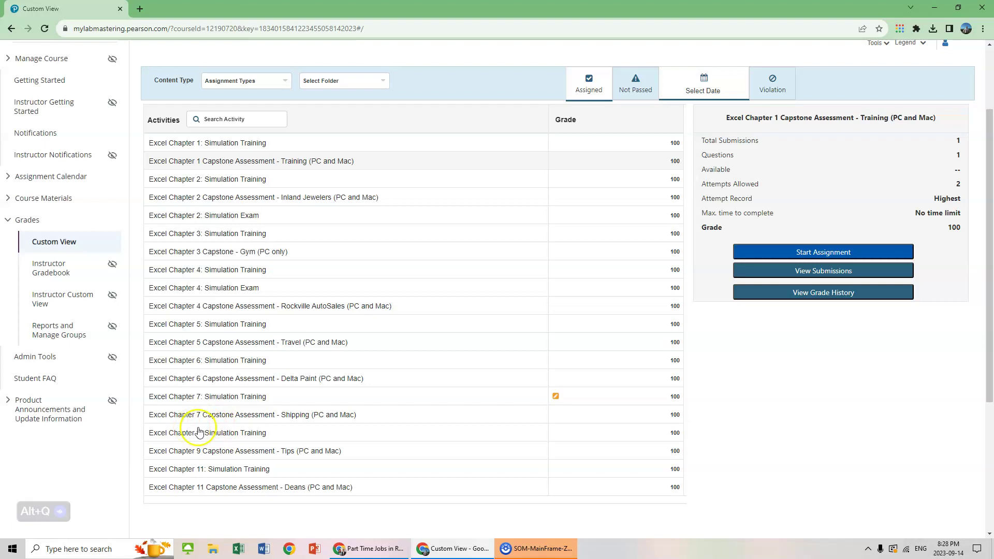